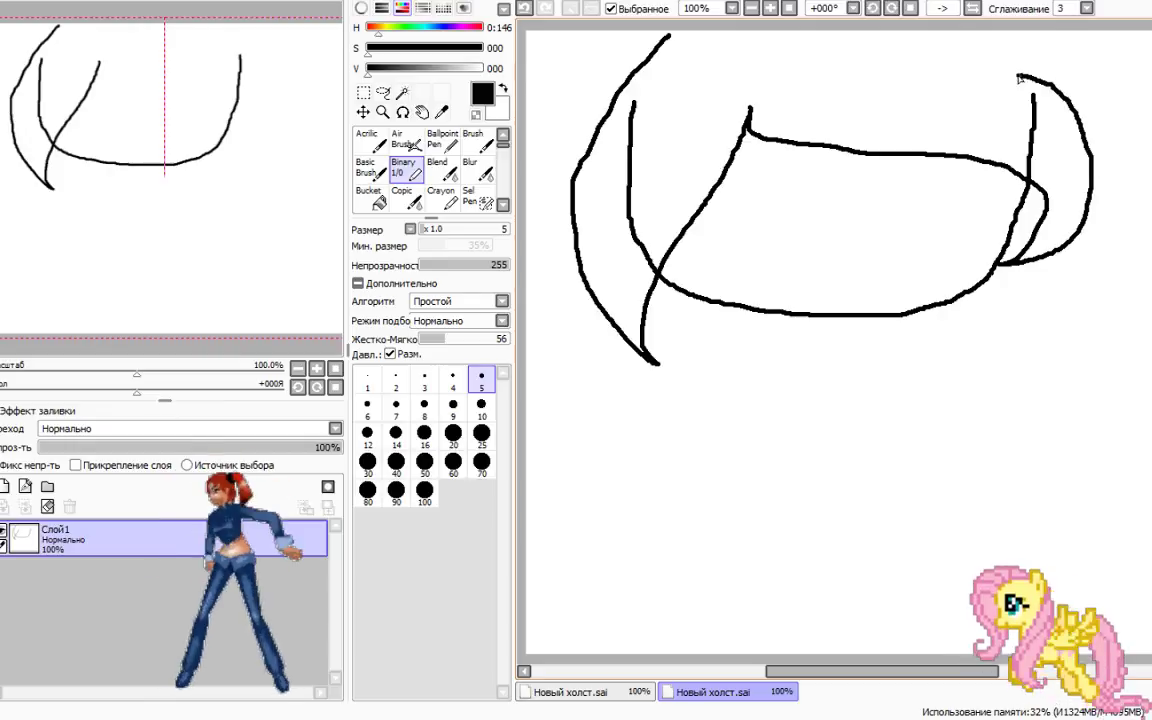
- Draw the hair's top contour and the flared dress outline with the black Binary pen at size 5
{"action": "left_click_drag", "start_coordinate": [1019, 79], "coordinate": [732, 66]}
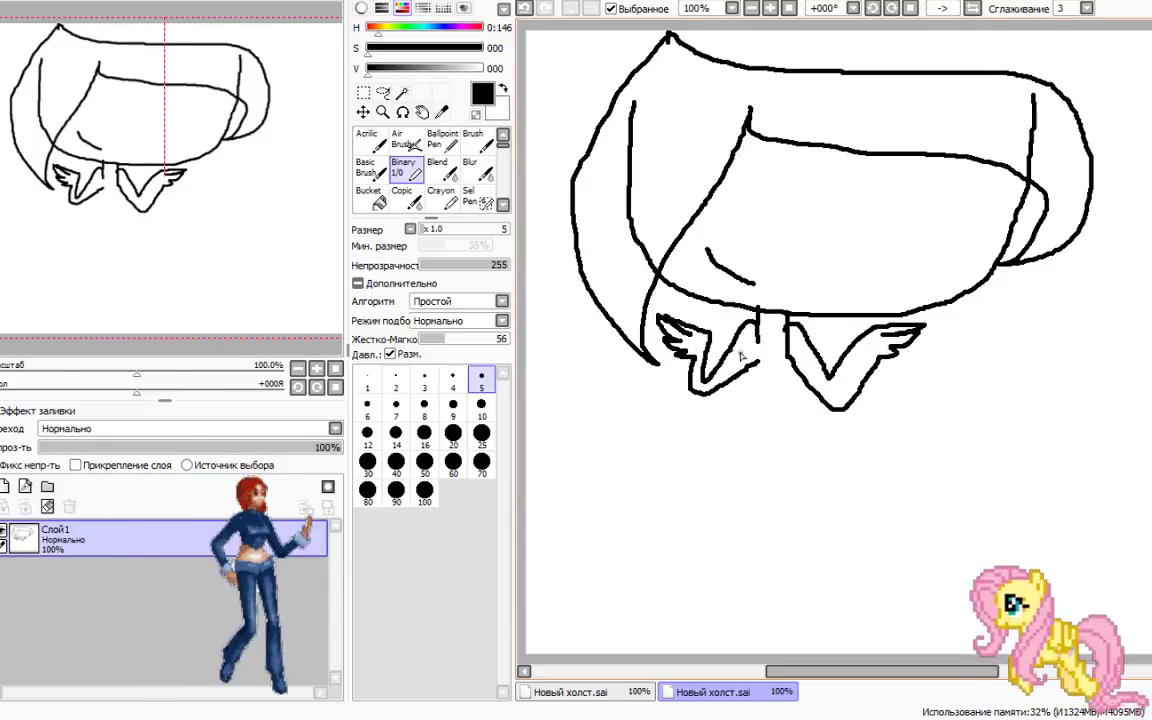
{"action": "left_click_drag", "start_coordinate": [755, 416], "coordinate": [705, 517]}
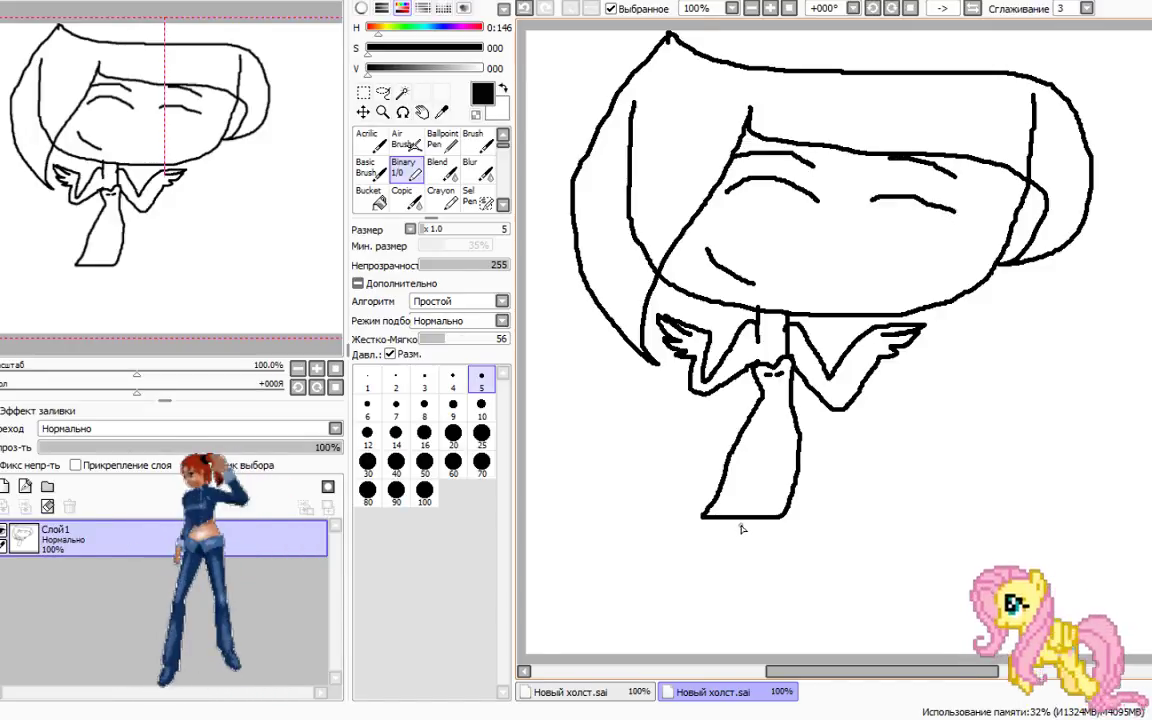
- Draw two slanted legs beneath the dress down to the canvas edge and bucket-fill them black below the hem gap
{"action": "left_click_drag", "start_coordinate": [719, 521], "coordinate": [628, 716]}
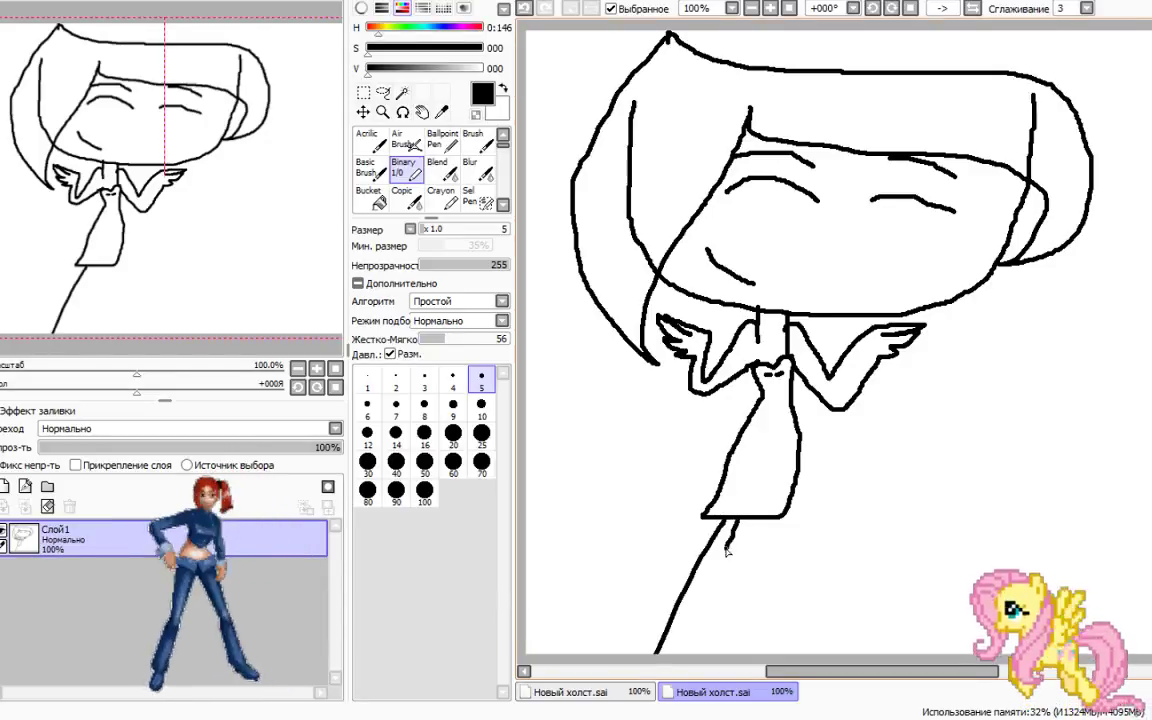
{"action": "left_click_drag", "start_coordinate": [737, 519], "coordinate": [665, 660]}
{"action": "left_click_drag", "start_coordinate": [742, 520], "coordinate": [709, 632]}
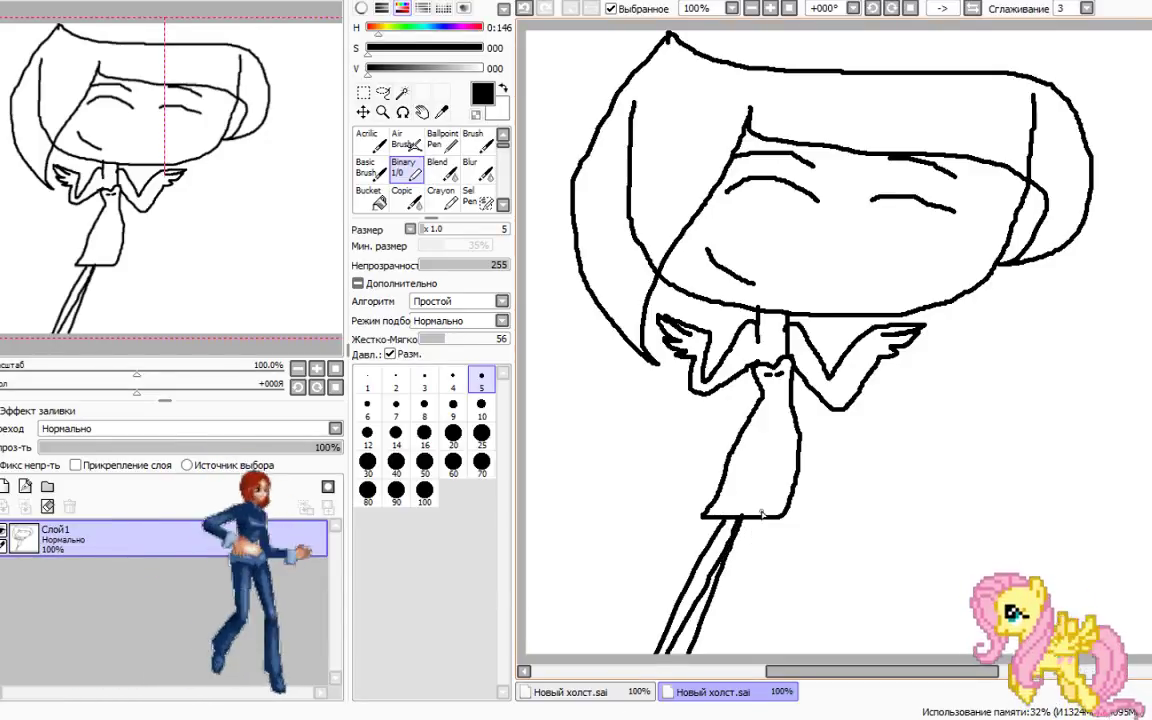
{"action": "left_click_drag", "start_coordinate": [750, 519], "coordinate": [715, 652]}
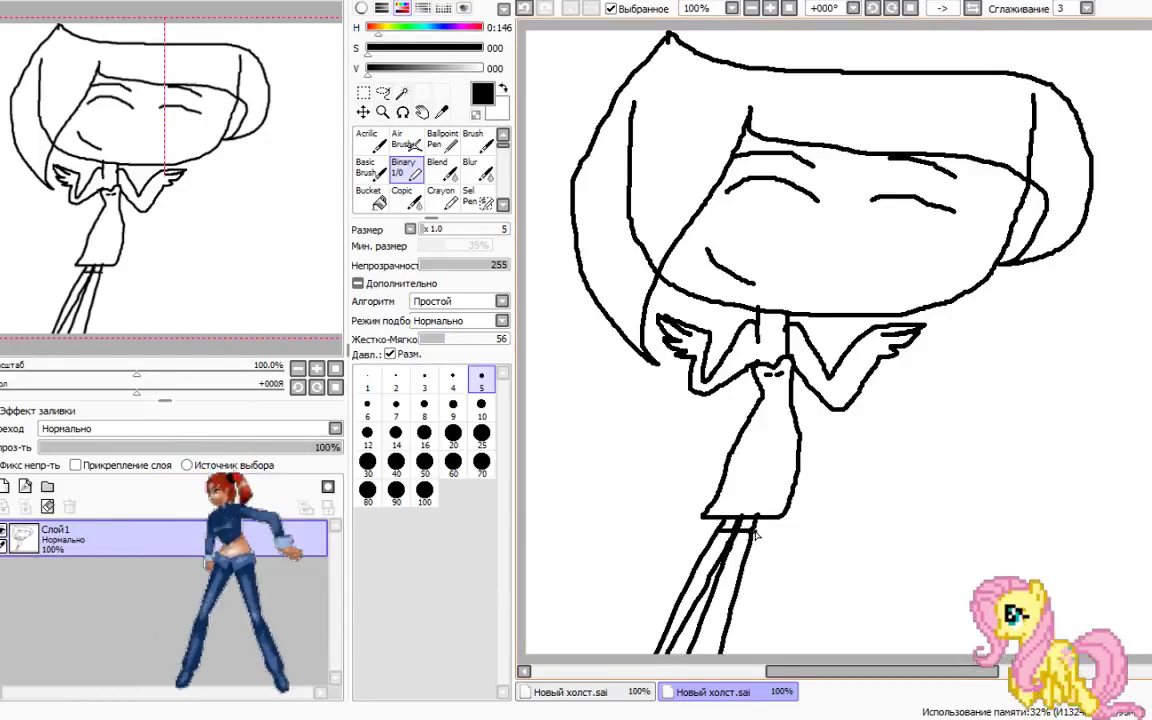
{"action": "left_click", "coordinate": [368, 197]}
{"action": "left_click", "coordinate": [733, 553]}
{"action": "left_click", "coordinate": [737, 551]}
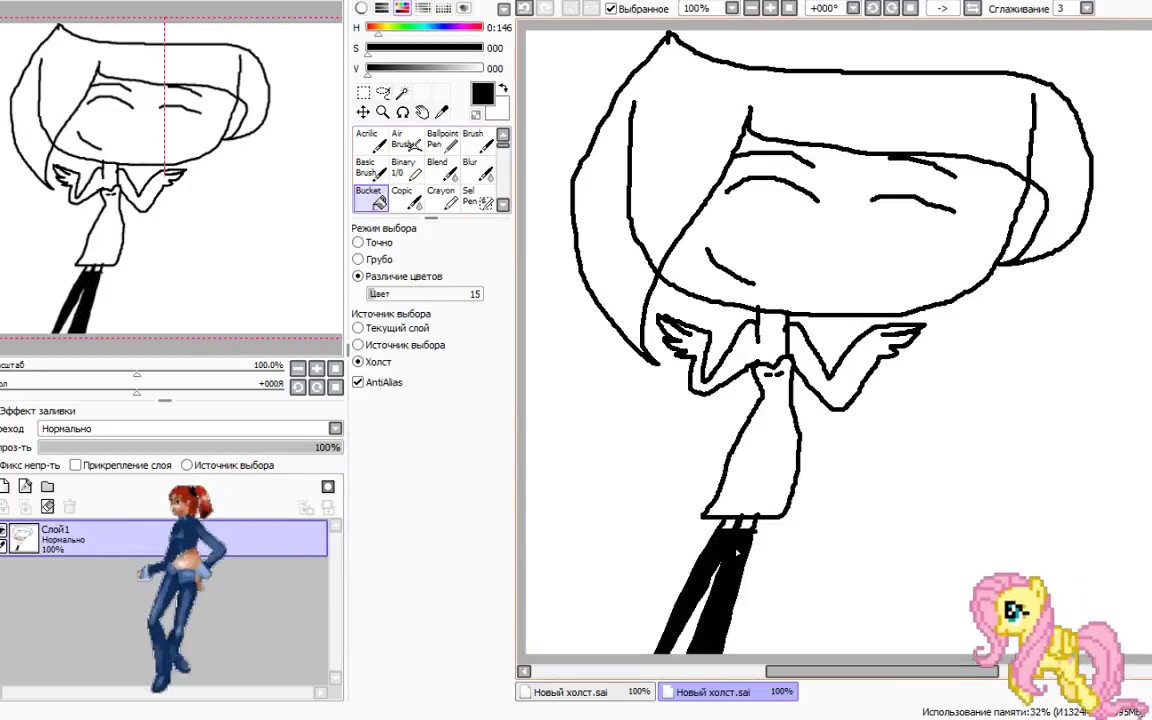
- Outline long wavy hair flowing behind the body to the canvas bottom with the black size 5 Binary pen, adding small loose strands
{"action": "left_click", "coordinate": [404, 167]}
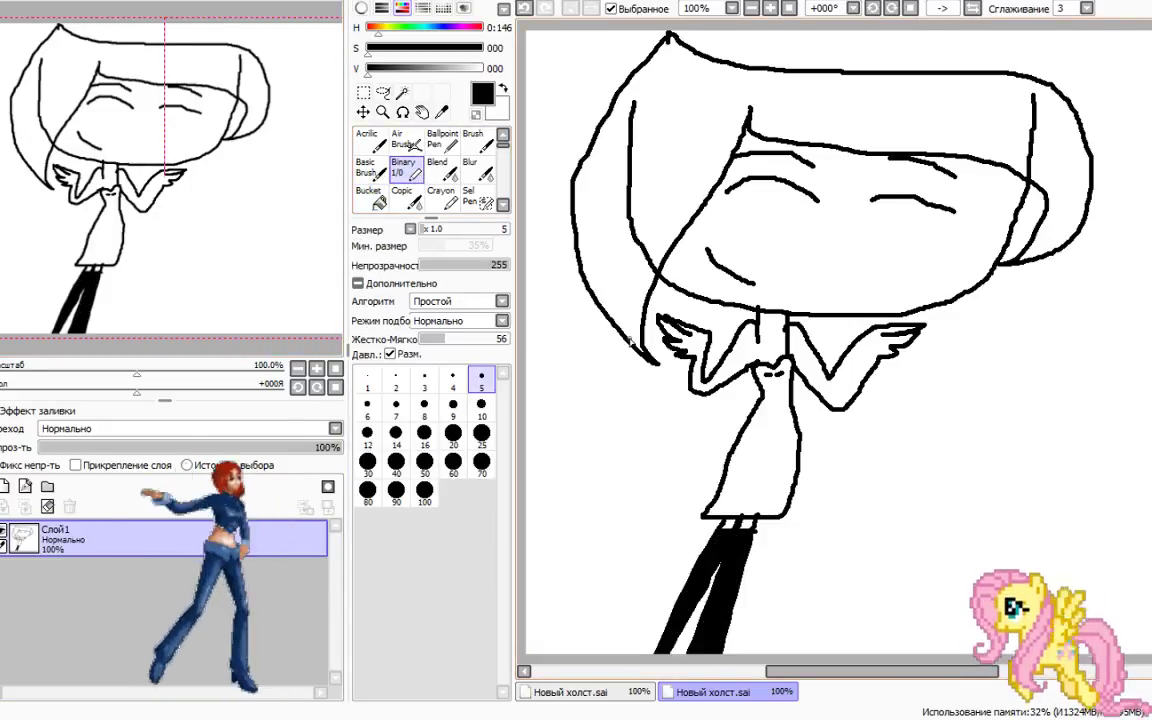
{"action": "mouse_move", "coordinate": [648, 388]}
{"action": "left_mouse_down"}
{"action": "mouse_move", "coordinate": [535, 622]}
{"action": "mouse_move", "coordinate": [800, 632]}
{"action": "mouse_move", "coordinate": [975, 622]}
{"action": "left_mouse_up"}
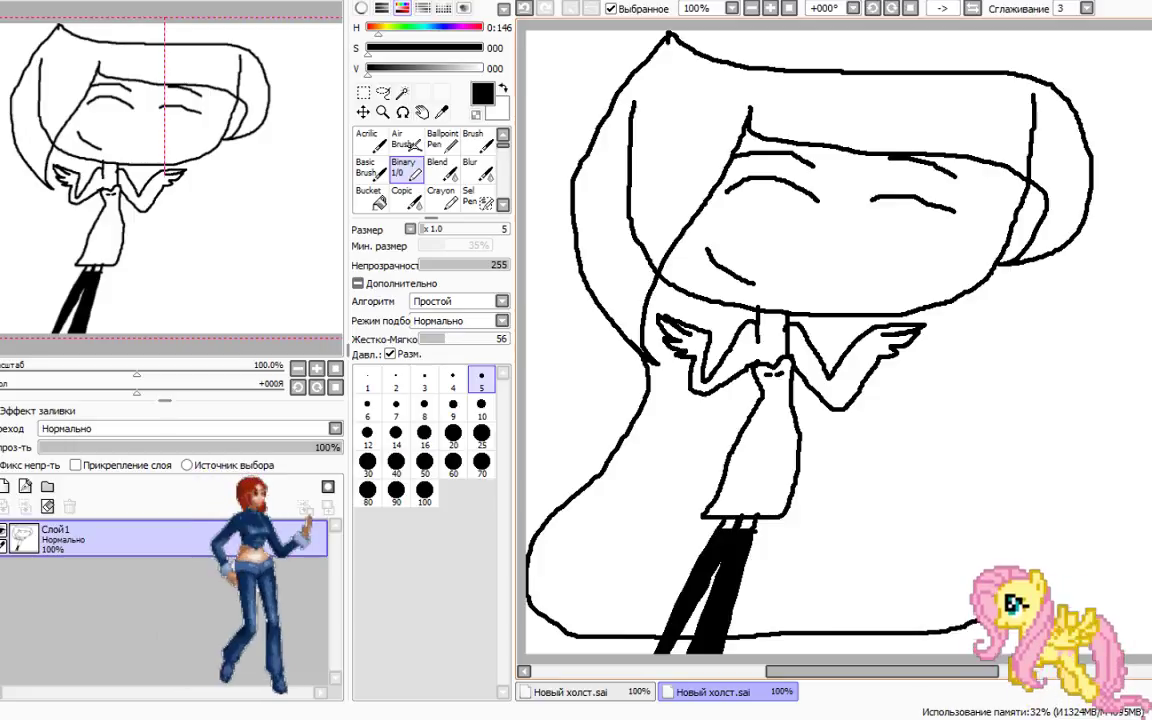
{"action": "mouse_move", "coordinate": [894, 533]}
{"action": "left_mouse_down"}
{"action": "mouse_move", "coordinate": [922, 470]}
{"action": "mouse_move", "coordinate": [1002, 387]}
{"action": "left_mouse_up"}
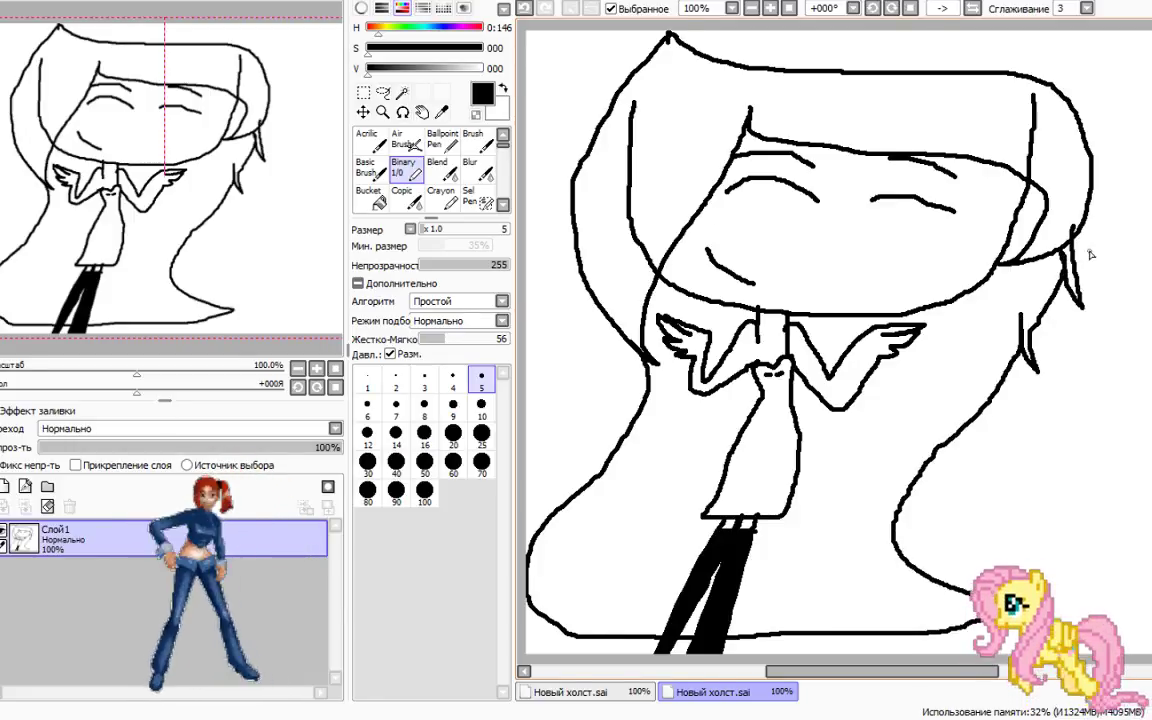
- Paint out the overlapping strand end in white, return to black, and replace the nose stroke with a smaller nose mark
{"action": "key", "text": "x"}
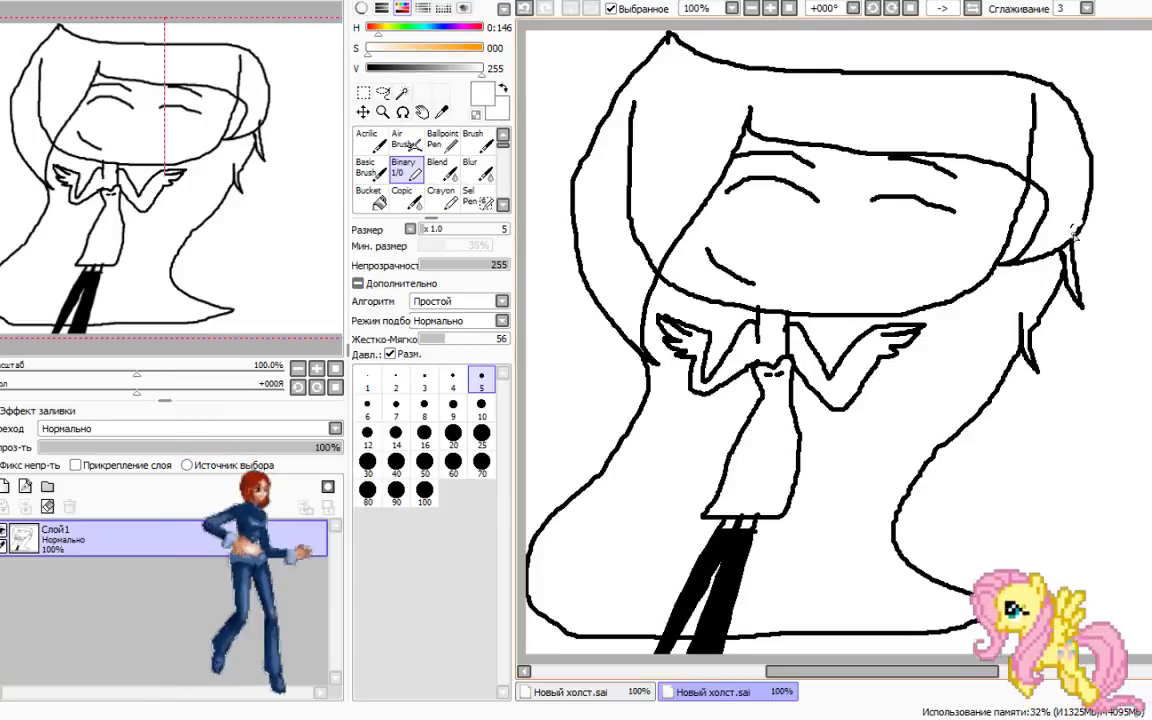
{"action": "key", "text": "x"}
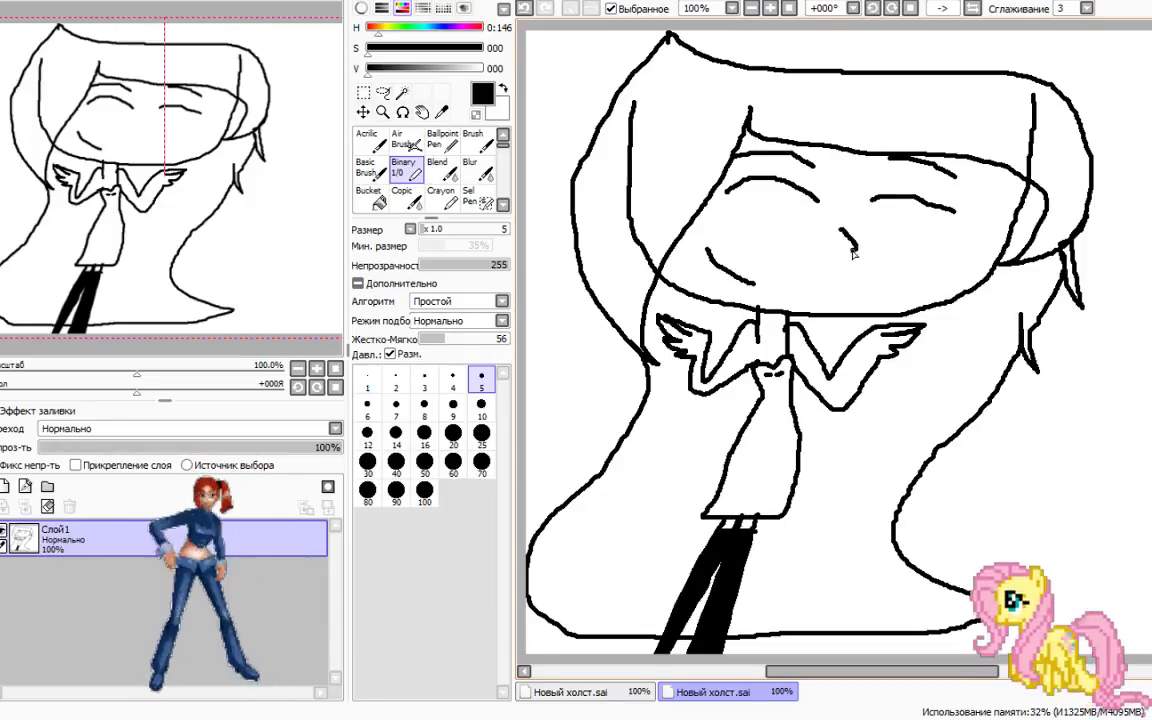
{"action": "left_click", "coordinate": [522, 9]}
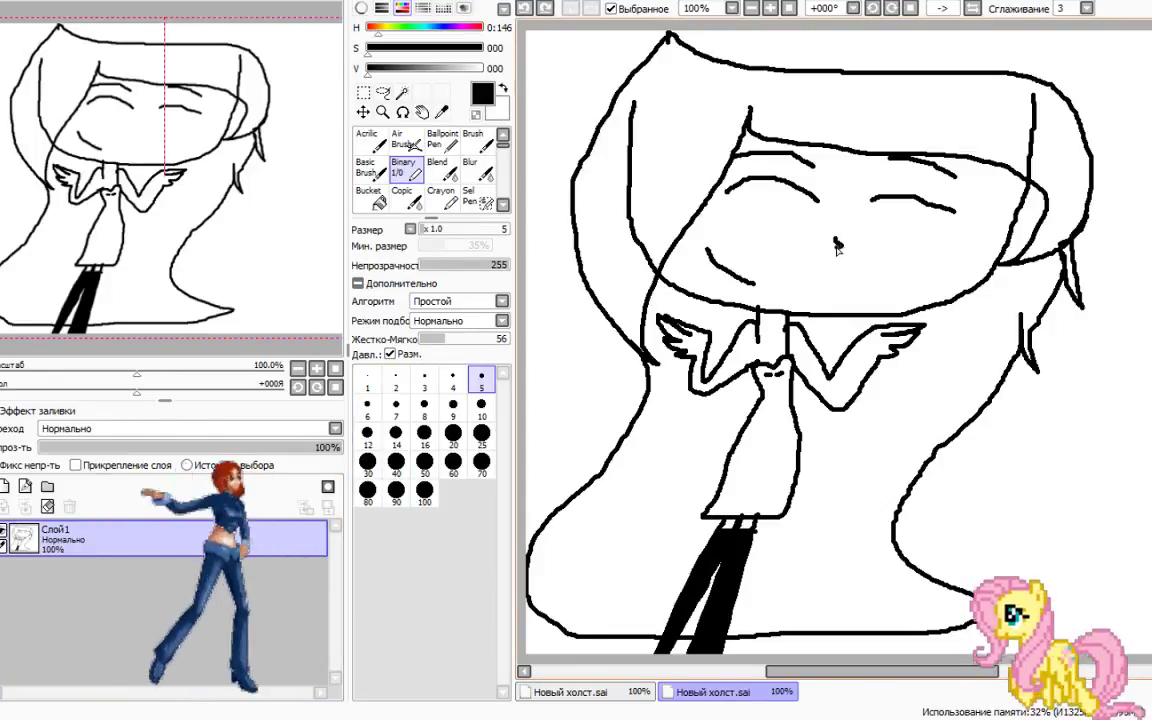
- Select the face, neck, arms and bare leg gaps with the magic wand
{"action": "left_click", "coordinate": [402, 92]}
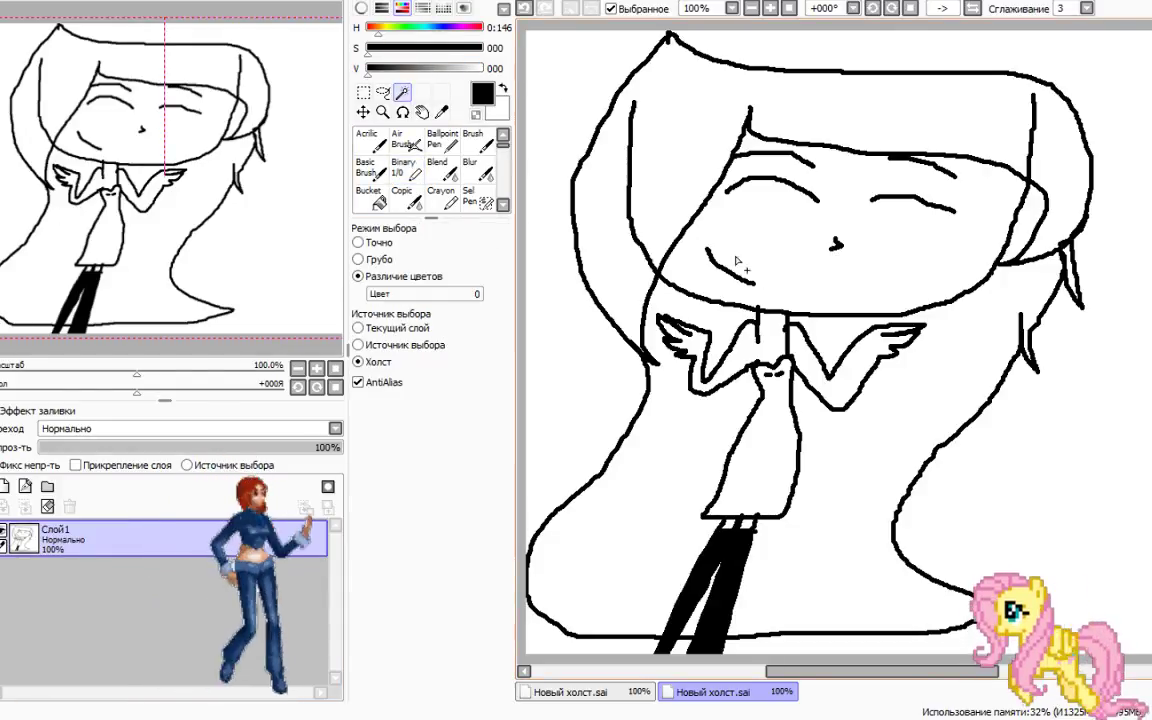
{"action": "left_click", "coordinate": [700, 248]}
{"action": "left_click", "coordinate": [707, 340]}
{"action": "left_click", "coordinate": [812, 362]}
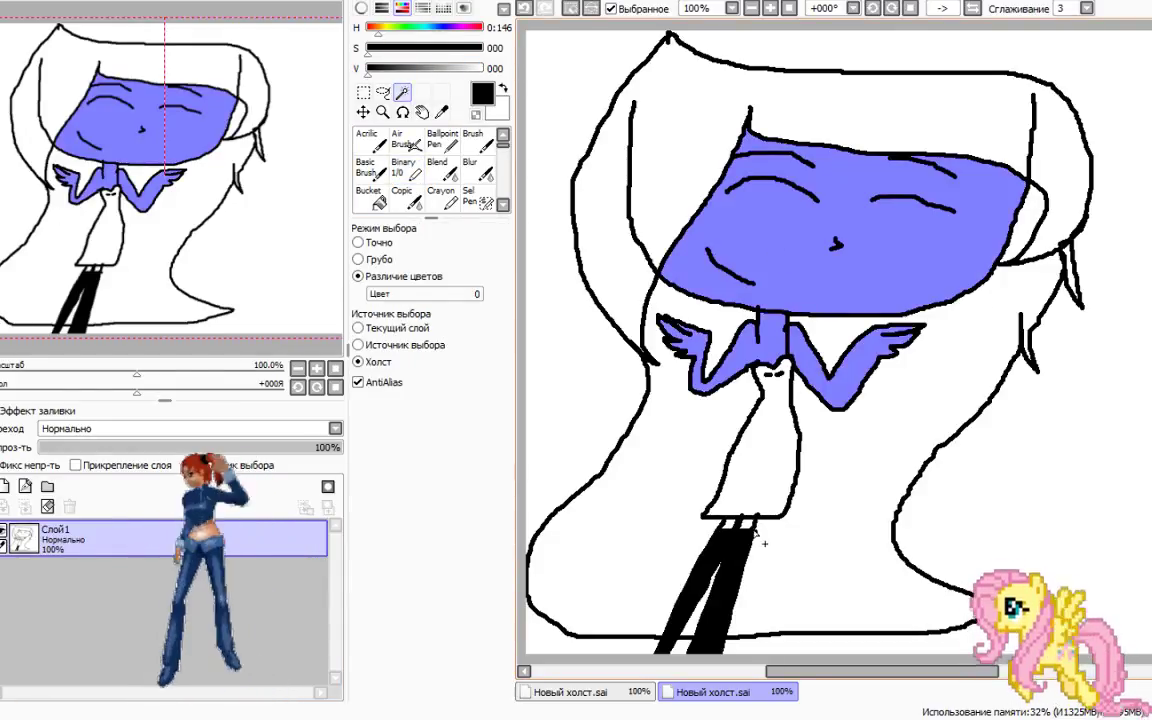
{"action": "key", "text": "ctrl+d"}
- Paint the selected skin areas light peach using the Binary pen at size 70, with saturation 32 and value 255
{"action": "left_click", "coordinate": [403, 166]}
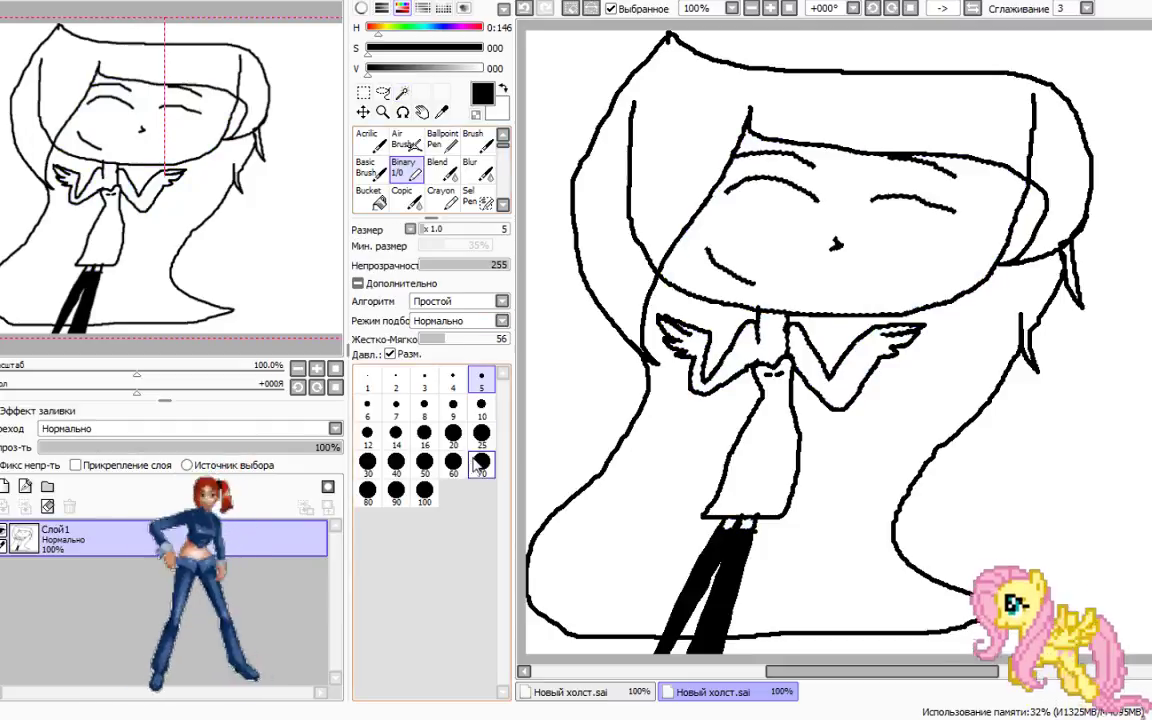
{"action": "left_click", "coordinate": [481, 68]}
{"action": "left_click", "coordinate": [381, 48]}
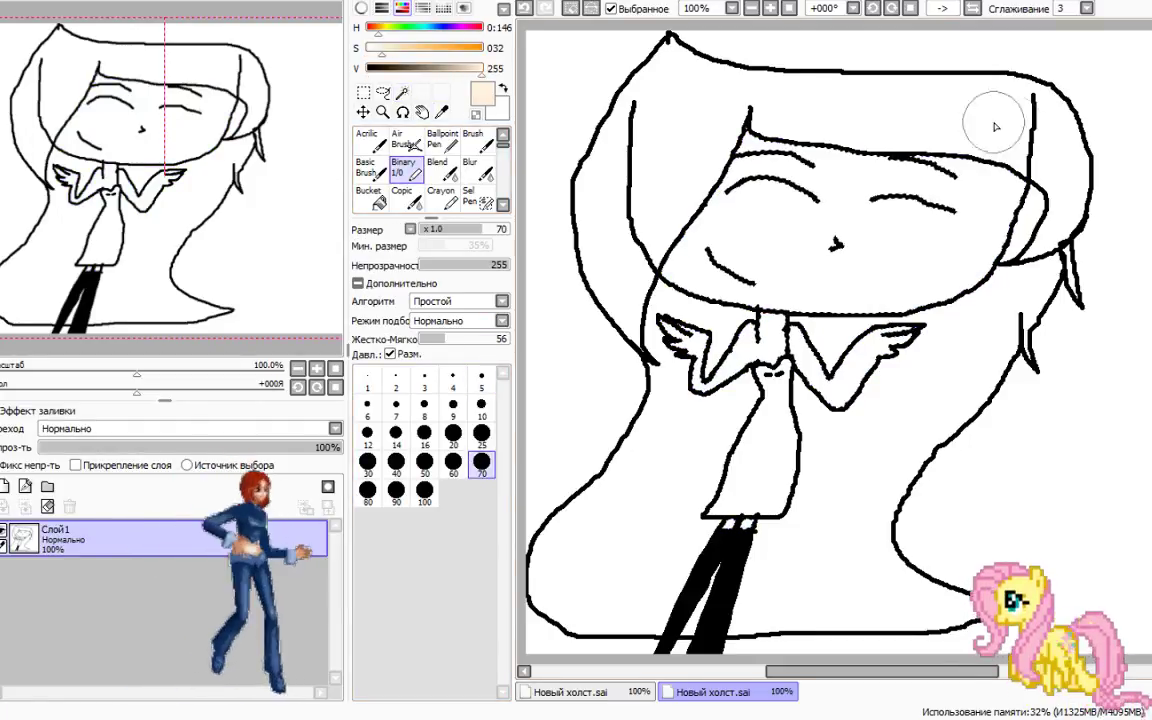
{"action": "mouse_move", "coordinate": [703, 117]}
{"action": "left_mouse_down"}
{"action": "mouse_move", "coordinate": [530, 231]}
{"action": "mouse_move", "coordinate": [1107, 206]}
{"action": "mouse_move", "coordinate": [956, 267]}
{"action": "mouse_move", "coordinate": [959, 327]}
{"action": "mouse_move", "coordinate": [617, 329]}
{"action": "mouse_move", "coordinate": [873, 370]}
{"action": "mouse_move", "coordinate": [772, 399]}
{"action": "mouse_move", "coordinate": [735, 483]}
{"action": "mouse_move", "coordinate": [841, 519]}
{"action": "mouse_move", "coordinate": [838, 508]}
{"action": "left_mouse_up"}
- Shade the skin orange at saturation 255 along the hairline, one side of the face, the elbows and the leg gap
{"action": "left_click_drag", "start_coordinate": [381, 48], "coordinate": [484, 50]}
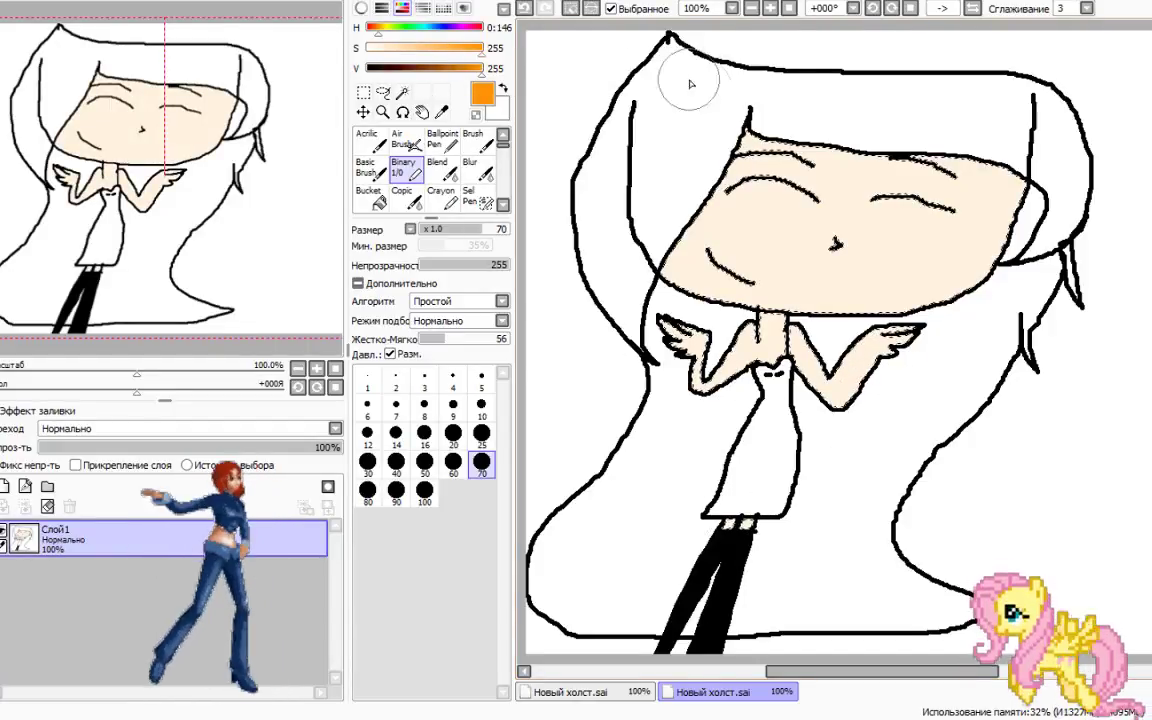
{"action": "mouse_move", "coordinate": [745, 140]}
{"action": "left_mouse_down"}
{"action": "mouse_move", "coordinate": [805, 135]}
{"action": "mouse_move", "coordinate": [1000, 180]}
{"action": "mouse_move", "coordinate": [1025, 212]}
{"action": "left_mouse_up"}
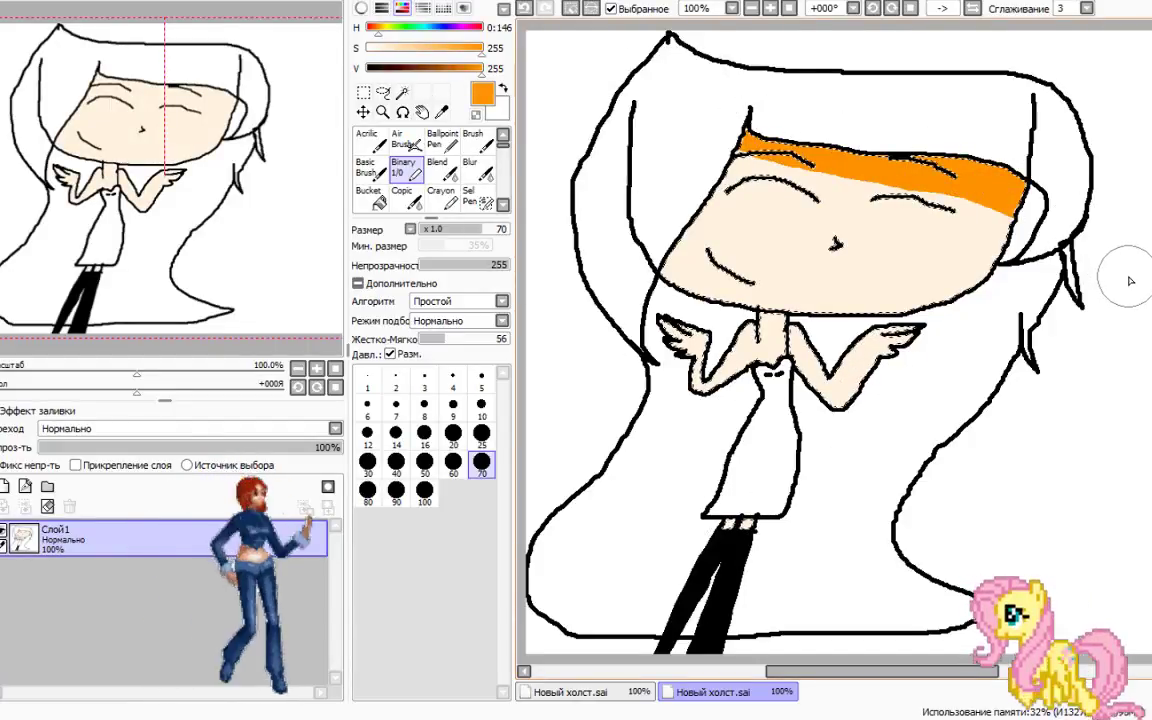
{"action": "mouse_move", "coordinate": [720, 125]}
{"action": "left_mouse_down"}
{"action": "mouse_move", "coordinate": [677, 224]}
{"action": "mouse_move", "coordinate": [638, 265]}
{"action": "mouse_move", "coordinate": [640, 328]}
{"action": "mouse_move", "coordinate": [668, 396]}
{"action": "mouse_move", "coordinate": [735, 397]}
{"action": "mouse_move", "coordinate": [735, 350]}
{"action": "mouse_move", "coordinate": [835, 357]}
{"action": "left_mouse_up"}
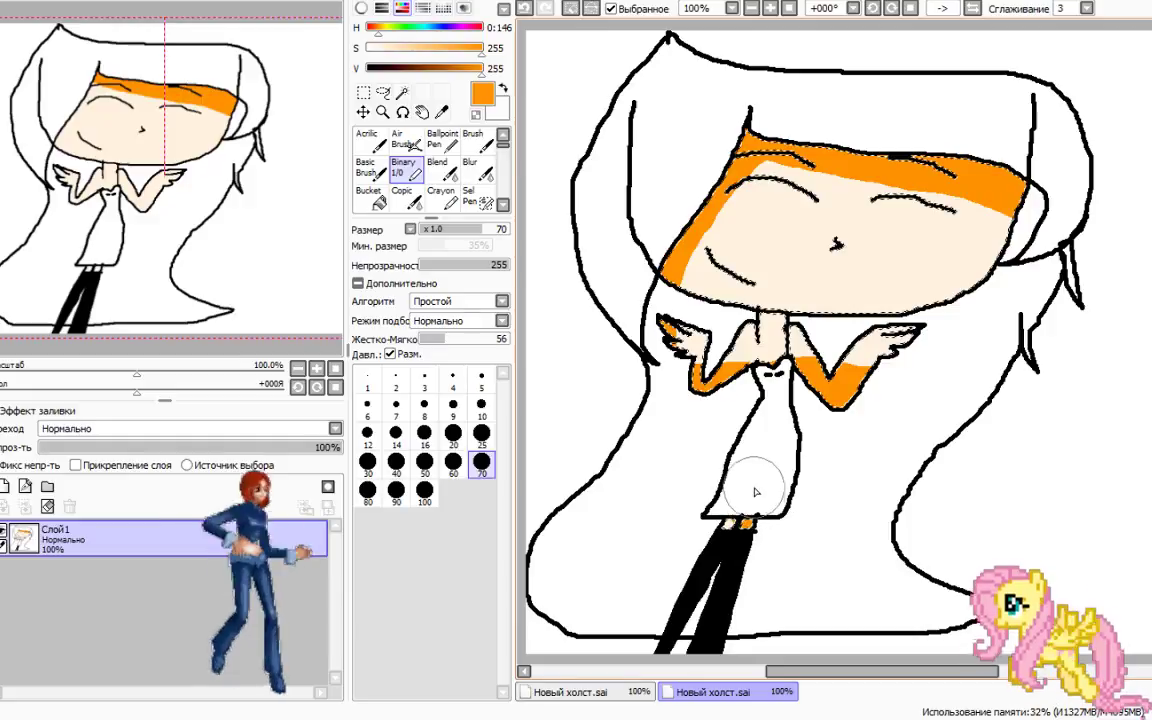
- Paint white highlights across the middle of the face, the neck and both hands with saturation at 0
{"action": "left_click_drag", "start_coordinate": [430, 47], "coordinate": [340, 50]}
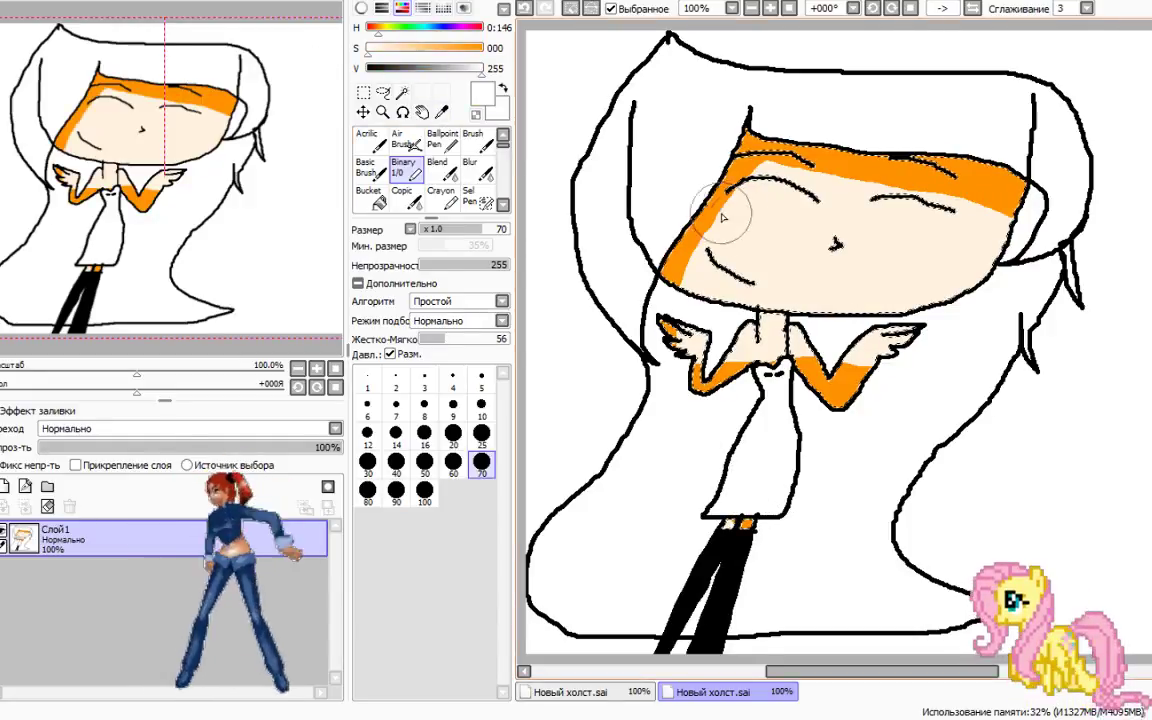
{"action": "mouse_move", "coordinate": [722, 218]}
{"action": "left_mouse_down"}
{"action": "mouse_move", "coordinate": [770, 244]}
{"action": "mouse_move", "coordinate": [942, 256]}
{"action": "mouse_move", "coordinate": [915, 279]}
{"action": "mouse_move", "coordinate": [787, 317]}
{"action": "left_mouse_up"}
{"action": "left_click_drag", "start_coordinate": [915, 348], "coordinate": [933, 343]}
{"action": "left_click_drag", "start_coordinate": [688, 341], "coordinate": [708, 338]}
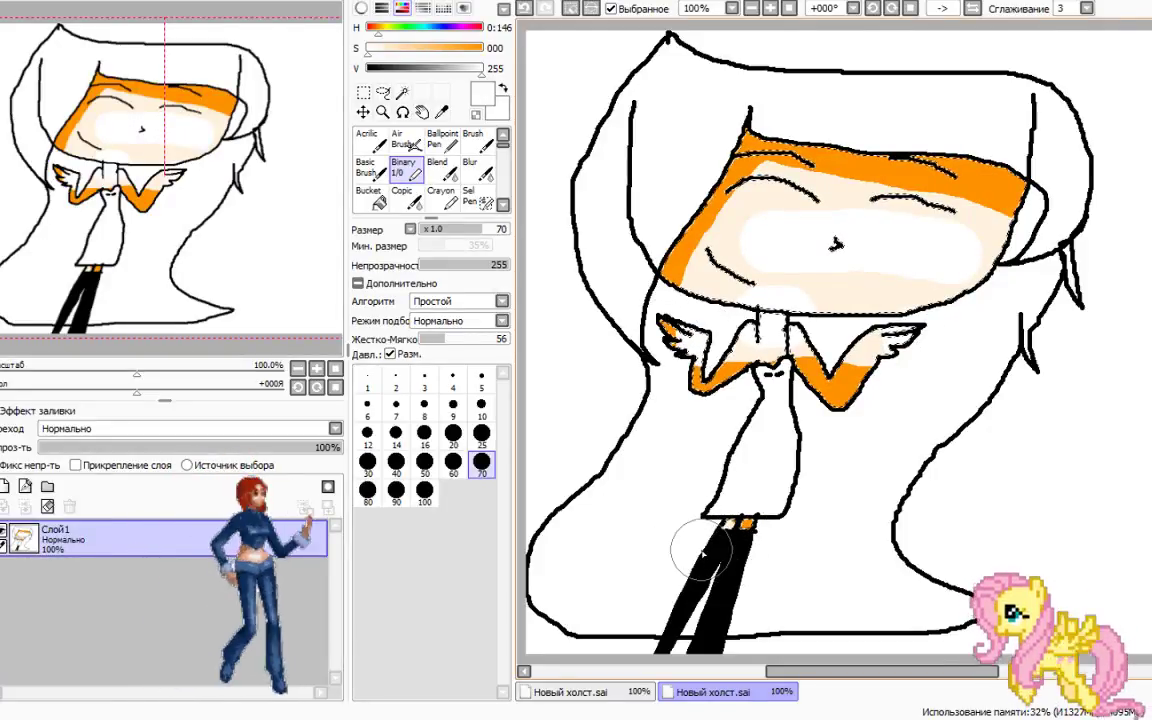
- Blend the orange, peach and white skin tones on the face and arms with the Blur brush, using sizes 20, 120 and 50
{"action": "left_click", "coordinate": [472, 168]}
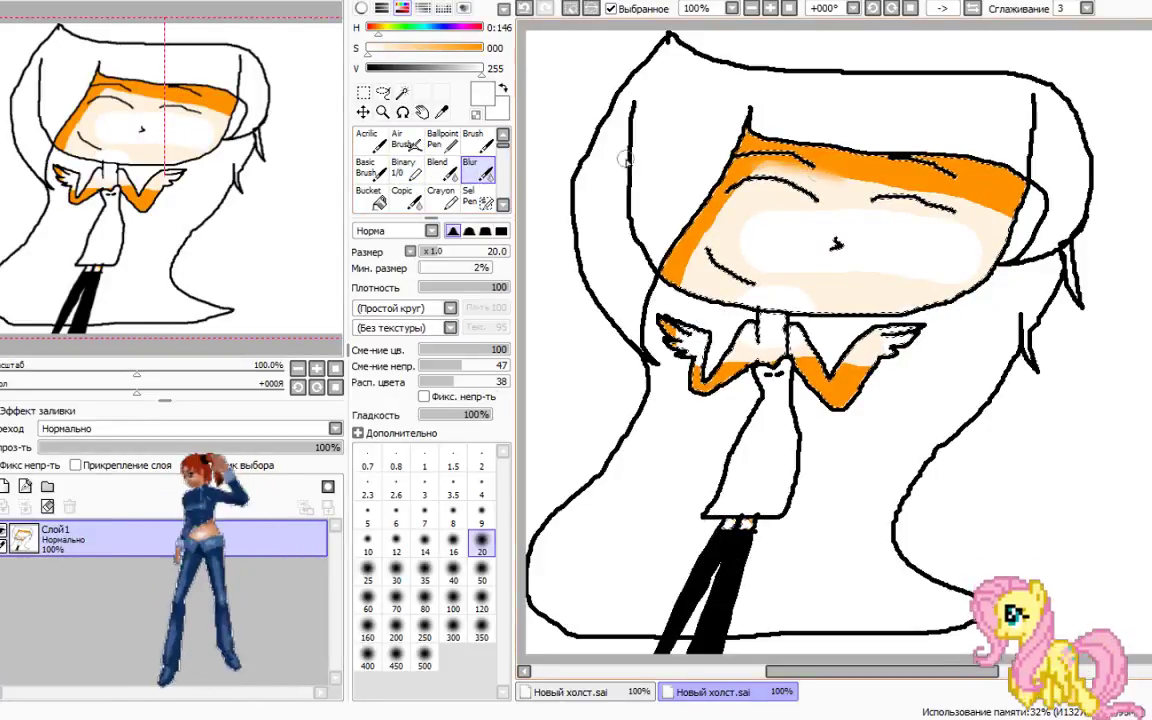
{"action": "mouse_move", "coordinate": [820, 188]}
{"action": "left_mouse_down"}
{"action": "mouse_move", "coordinate": [905, 182]}
{"action": "mouse_move", "coordinate": [1010, 212]}
{"action": "mouse_move", "coordinate": [765, 168]}
{"action": "left_mouse_up"}
{"action": "left_click", "coordinate": [484, 600]}
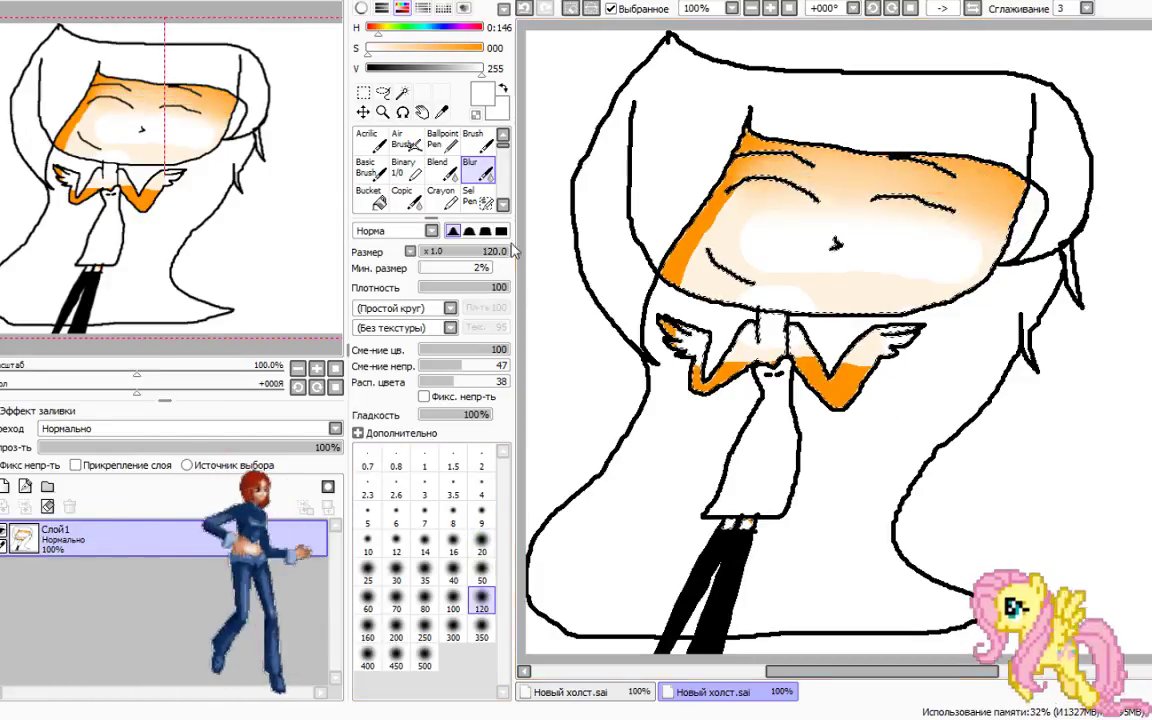
{"action": "left_click", "coordinate": [482, 580]}
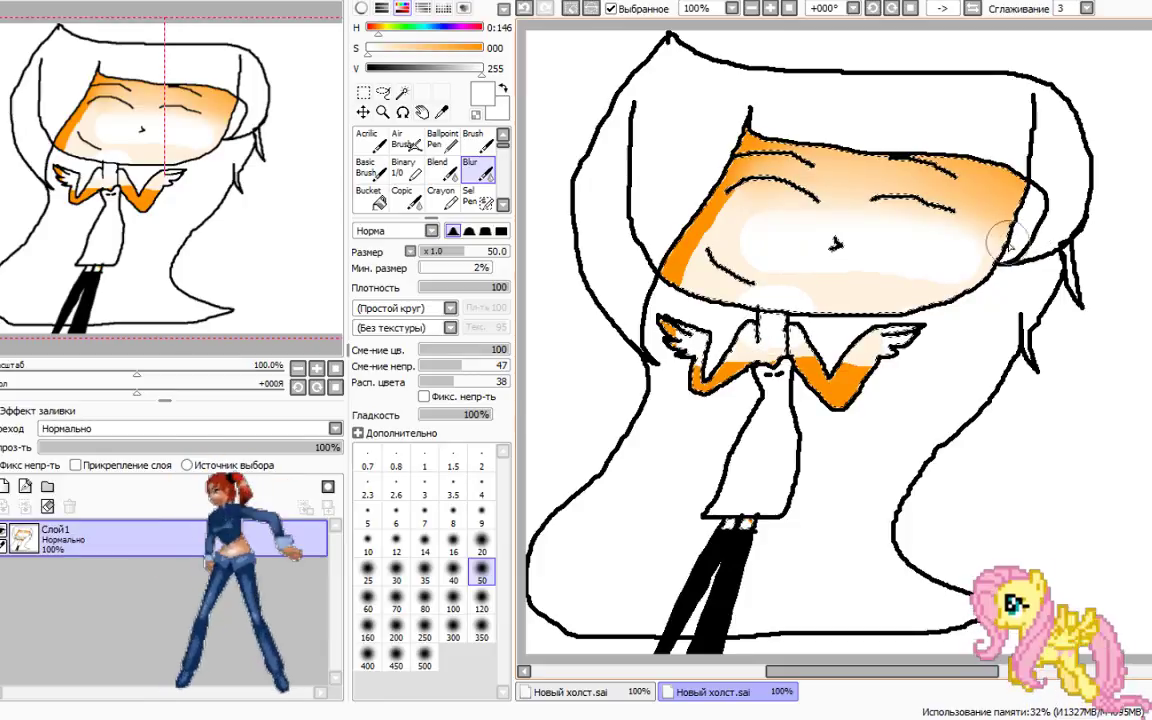
{"action": "mouse_move", "coordinate": [733, 190]}
{"action": "left_mouse_down"}
{"action": "mouse_move", "coordinate": [823, 270]}
{"action": "mouse_move", "coordinate": [864, 230]}
{"action": "mouse_move", "coordinate": [727, 252]}
{"action": "mouse_move", "coordinate": [820, 257]}
{"action": "mouse_move", "coordinate": [790, 320]}
{"action": "mouse_move", "coordinate": [625, 246]}
{"action": "mouse_move", "coordinate": [987, 343]}
{"action": "mouse_move", "coordinate": [570, 290]}
{"action": "mouse_move", "coordinate": [867, 368]}
{"action": "mouse_move", "coordinate": [568, 370]}
{"action": "mouse_move", "coordinate": [956, 377]}
{"action": "mouse_move", "coordinate": [569, 304]}
{"action": "mouse_move", "coordinate": [746, 366]}
{"action": "mouse_move", "coordinate": [826, 369]}
{"action": "mouse_move", "coordinate": [688, 408]}
{"action": "left_mouse_up"}
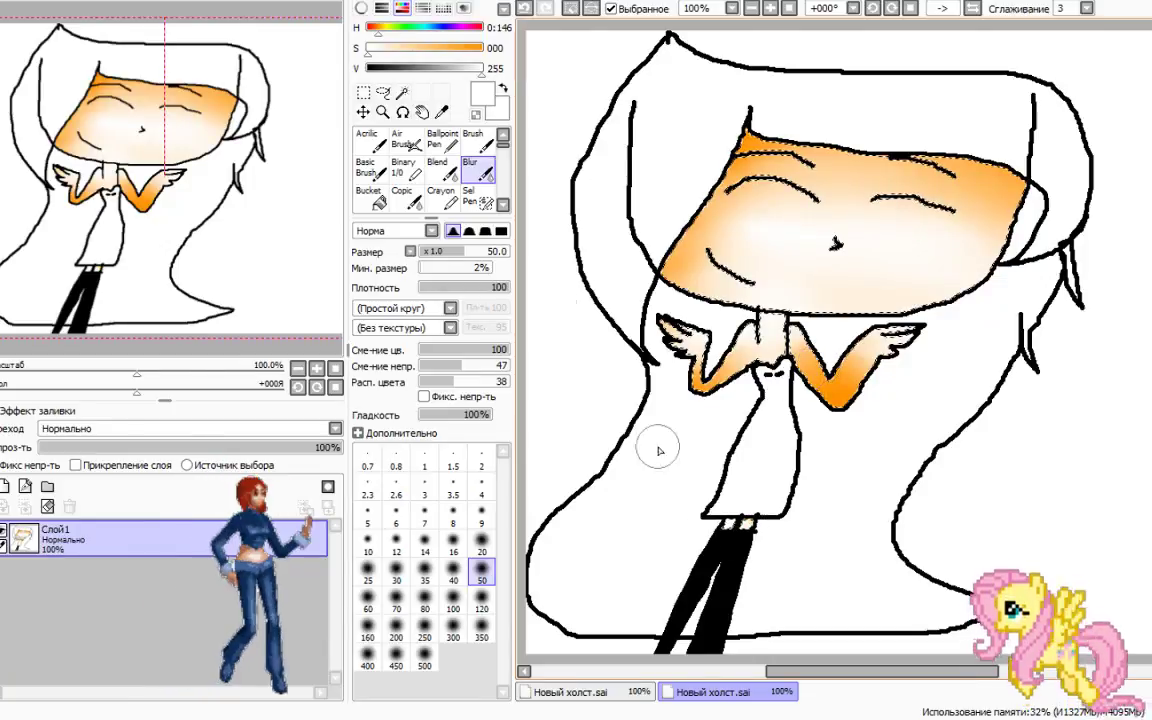
- Dab magenta blush on both cheeks with the size 70 Binary pen and soften it with the Blur brush at size 50
{"action": "left_click", "coordinate": [409, 166]}
{"action": "left_click", "coordinate": [467, 29]}
{"action": "left_click", "coordinate": [481, 48]}
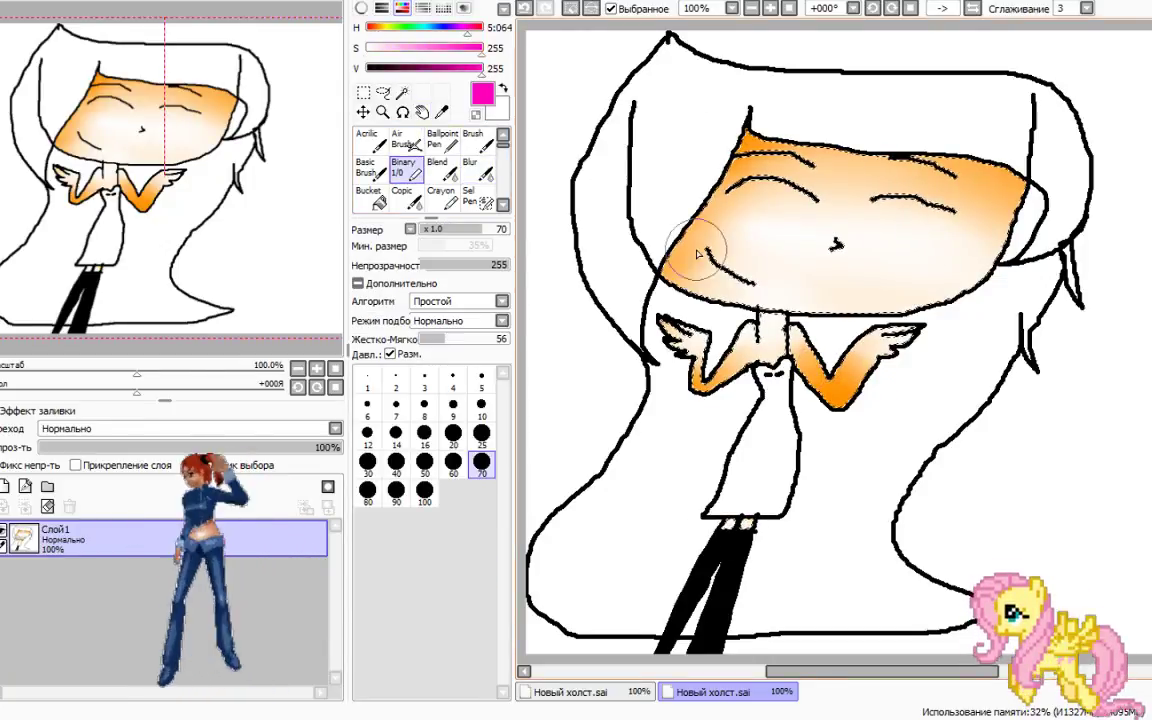
{"action": "left_click", "coordinate": [697, 250]}
{"action": "left_click", "coordinate": [967, 260]}
{"action": "left_click", "coordinate": [470, 167]}
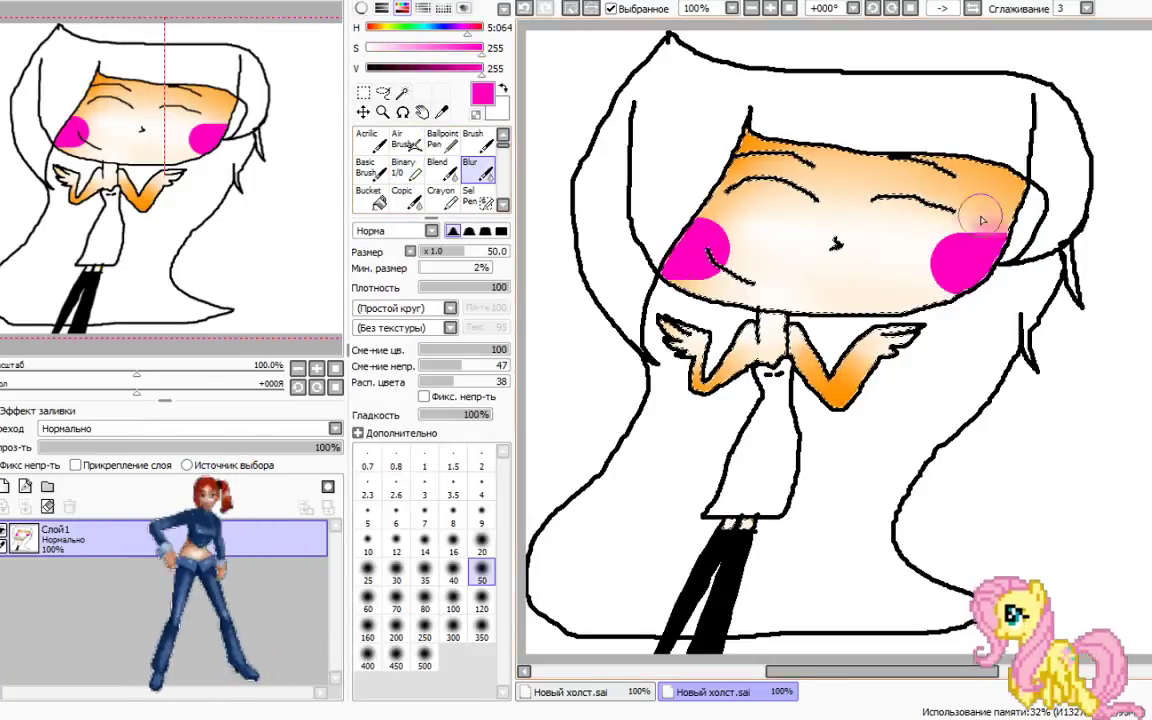
{"action": "mouse_move", "coordinate": [981, 220]}
{"action": "left_mouse_down"}
{"action": "mouse_move", "coordinate": [538, 208]}
{"action": "mouse_move", "coordinate": [676, 220]}
{"action": "mouse_move", "coordinate": [814, 280]}
{"action": "mouse_move", "coordinate": [942, 226]}
{"action": "mouse_move", "coordinate": [988, 262]}
{"action": "mouse_move", "coordinate": [1120, 294]}
{"action": "mouse_move", "coordinate": [573, 226]}
{"action": "left_mouse_up"}
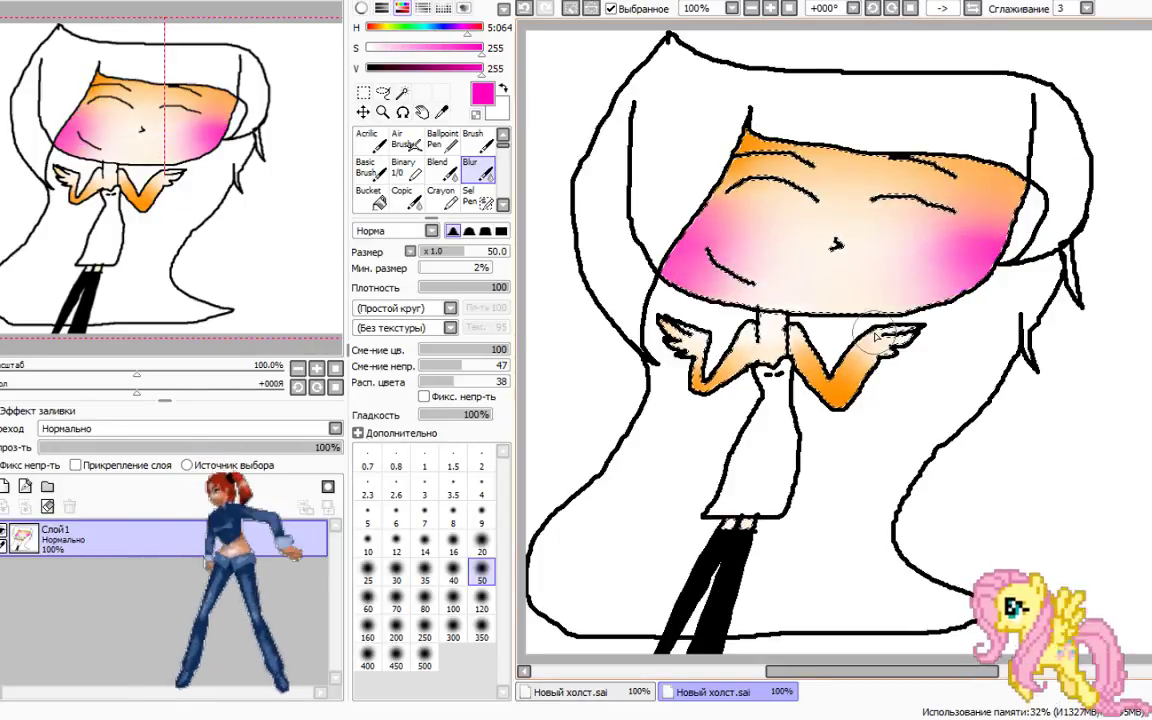
- Select the fringe and all areas of the long back hair, including between the legs, with the magic wand
{"action": "left_click", "coordinate": [402, 92]}
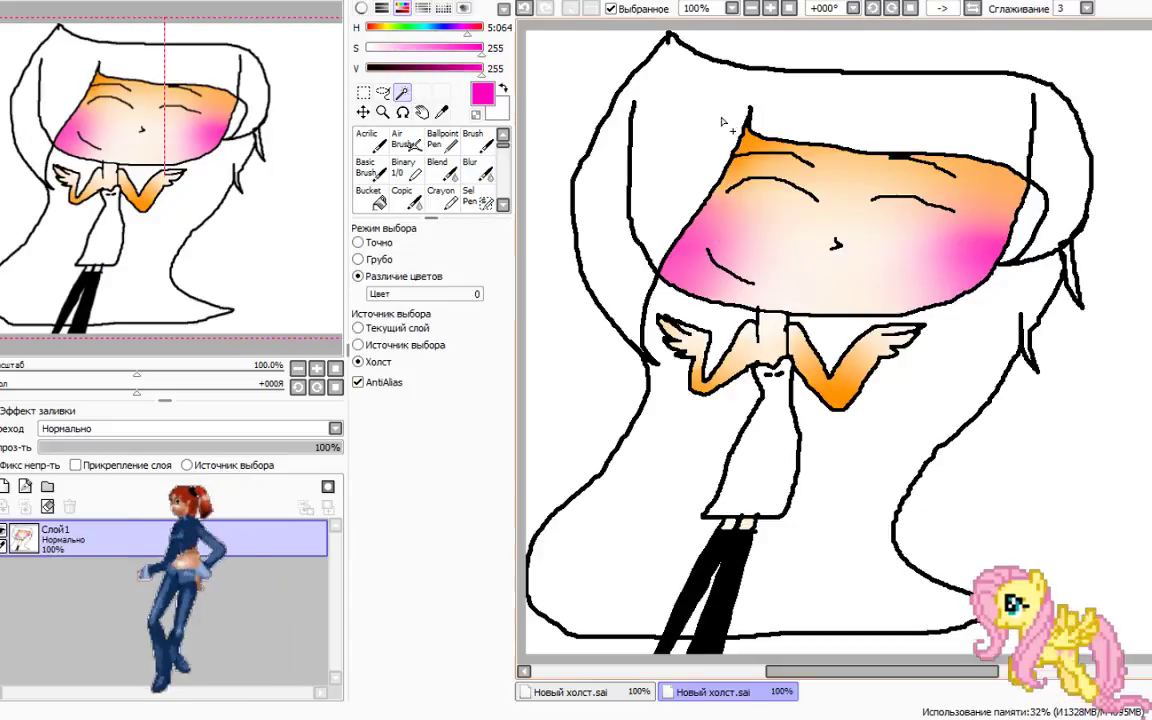
{"action": "left_click", "coordinate": [722, 121]}
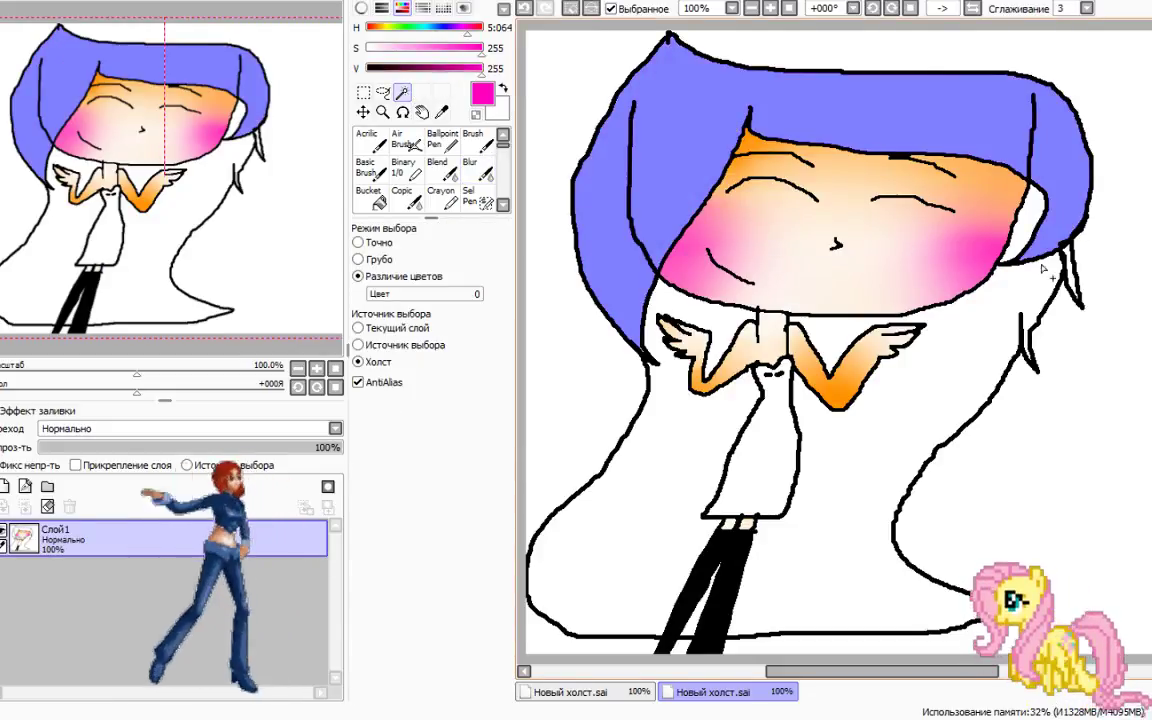
{"action": "left_click", "coordinate": [1043, 268], "text": "shift"}
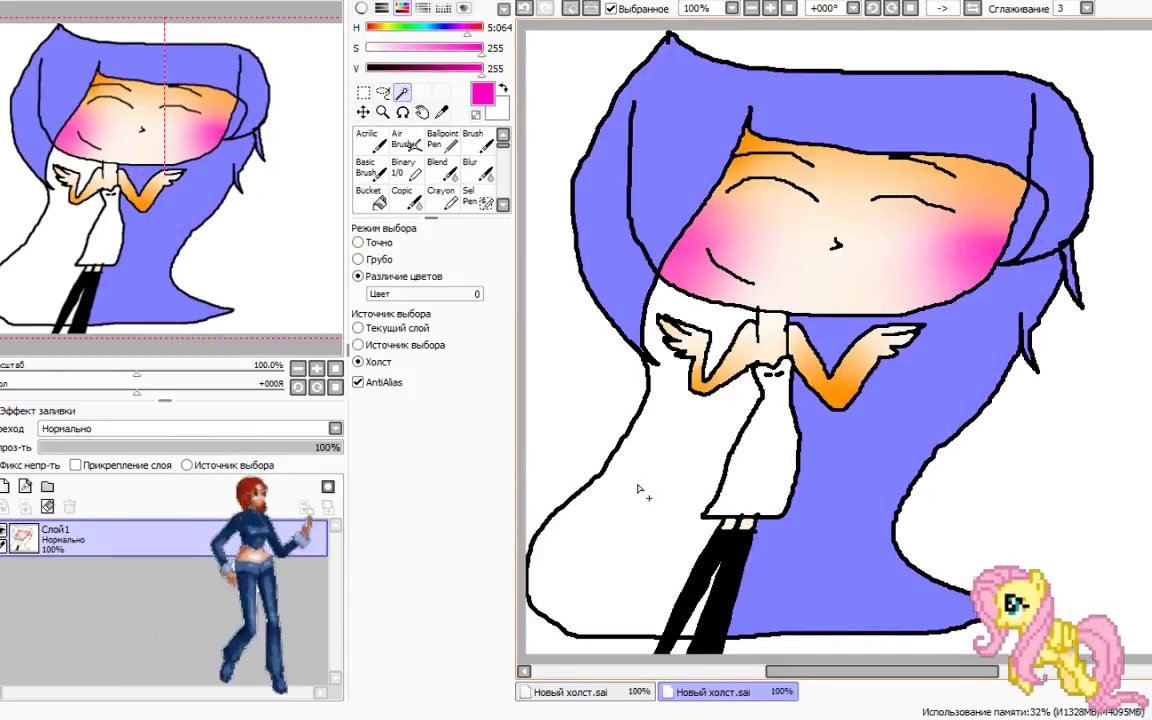
{"action": "left_click", "coordinate": [640, 490], "text": "shift"}
{"action": "left_click", "coordinate": [700, 623], "text": "shift"}
{"action": "left_click", "coordinate": [524, 11]}
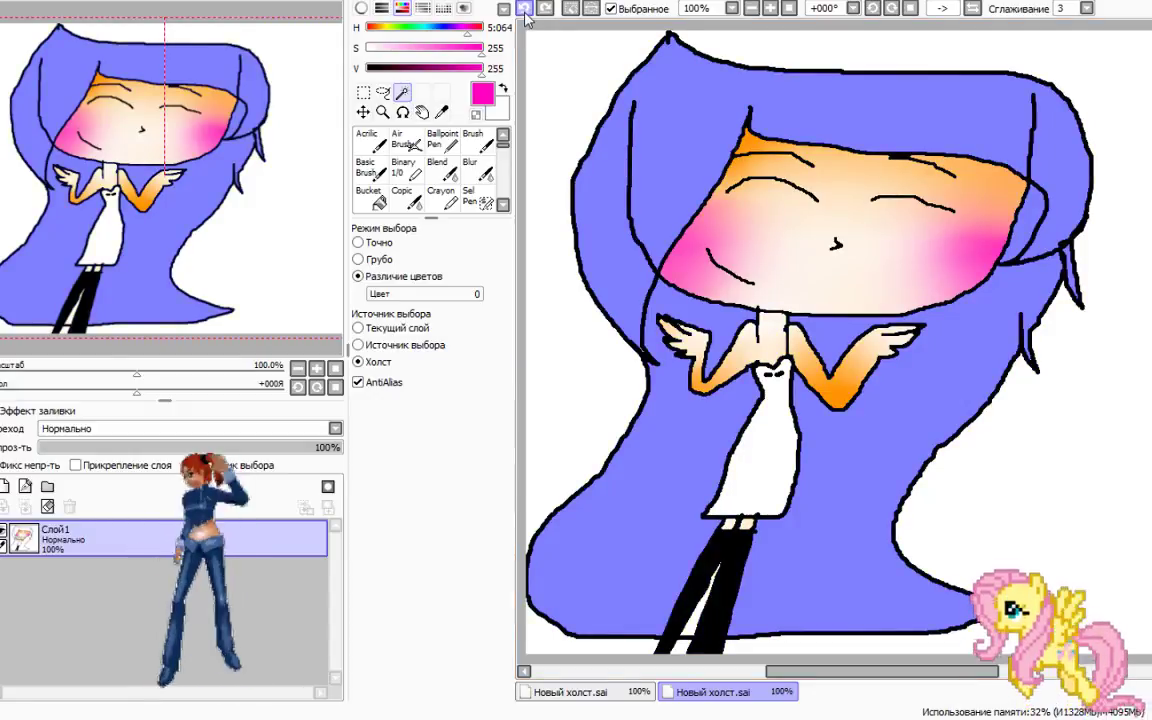
- Paint all the selected hair bright magenta with the Binary pen at size 100
{"action": "left_click", "coordinate": [404, 166]}
{"action": "left_click", "coordinate": [432, 496]}
{"action": "mouse_move", "coordinate": [1033, 240]}
{"action": "left_mouse_down"}
{"action": "mouse_move", "coordinate": [1085, 205]}
{"action": "mouse_move", "coordinate": [1036, 98]}
{"action": "mouse_move", "coordinate": [1045, 118]}
{"action": "mouse_move", "coordinate": [885, 168]}
{"action": "mouse_move", "coordinate": [1035, 262]}
{"action": "mouse_move", "coordinate": [915, 434]}
{"action": "mouse_move", "coordinate": [955, 566]}
{"action": "mouse_move", "coordinate": [560, 612]}
{"action": "mouse_move", "coordinate": [637, 312]}
{"action": "left_mouse_up"}
- Paint darker magenta shadows, value 196, on the hair around the body and under the face with the Binary pen at size 70
{"action": "left_click", "coordinate": [456, 67]}
{"action": "left_click", "coordinate": [482, 461]}
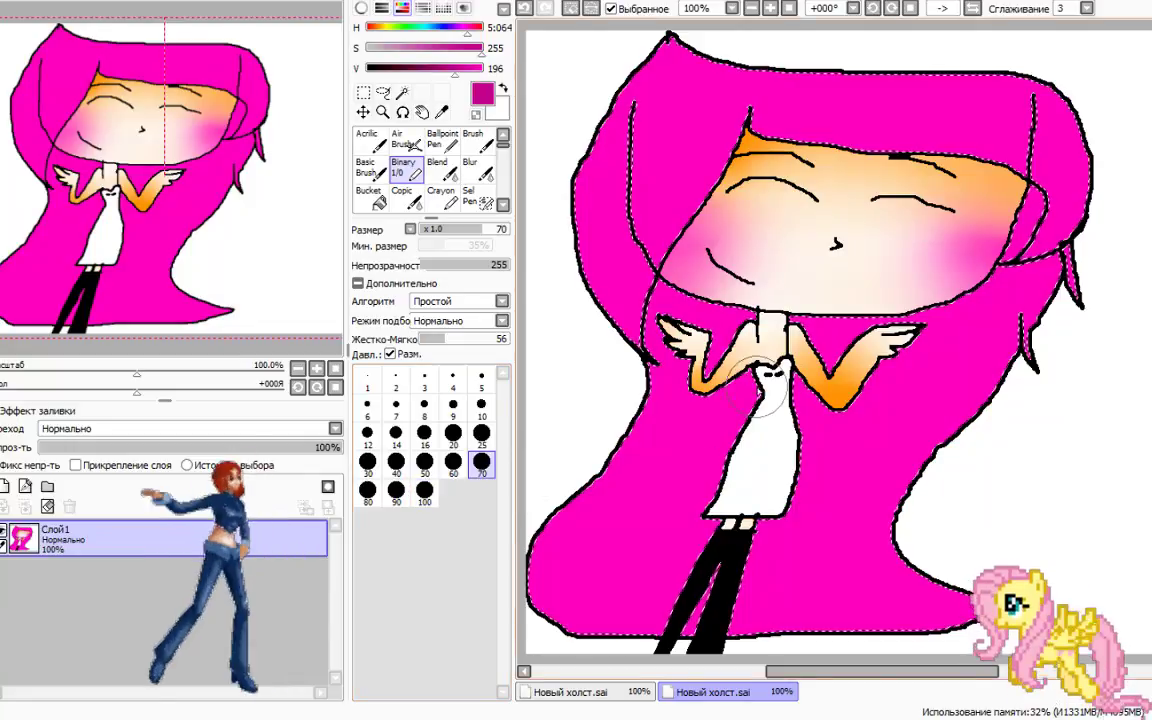
{"action": "mouse_move", "coordinate": [740, 388]}
{"action": "left_mouse_down"}
{"action": "mouse_move", "coordinate": [718, 493]}
{"action": "mouse_move", "coordinate": [611, 655]}
{"action": "mouse_move", "coordinate": [758, 584]}
{"action": "mouse_move", "coordinate": [755, 607]}
{"action": "mouse_move", "coordinate": [800, 430]}
{"action": "mouse_move", "coordinate": [778, 384]}
{"action": "mouse_move", "coordinate": [860, 425]}
{"action": "mouse_move", "coordinate": [905, 342]}
{"action": "mouse_move", "coordinate": [807, 370]}
{"action": "mouse_move", "coordinate": [793, 360]}
{"action": "mouse_move", "coordinate": [846, 327]}
{"action": "left_mouse_up"}
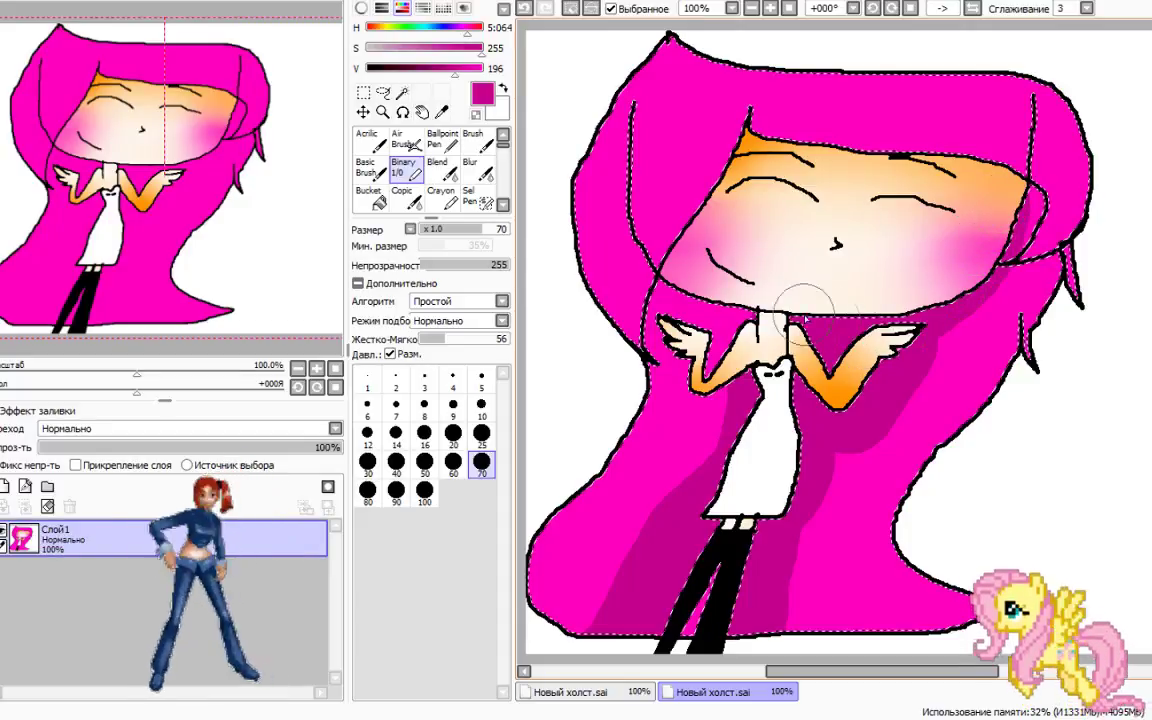
{"action": "mouse_move", "coordinate": [703, 283]}
{"action": "left_mouse_down"}
{"action": "mouse_move", "coordinate": [600, 285]}
{"action": "mouse_move", "coordinate": [600, 335]}
{"action": "mouse_move", "coordinate": [650, 388]}
{"action": "left_mouse_up"}
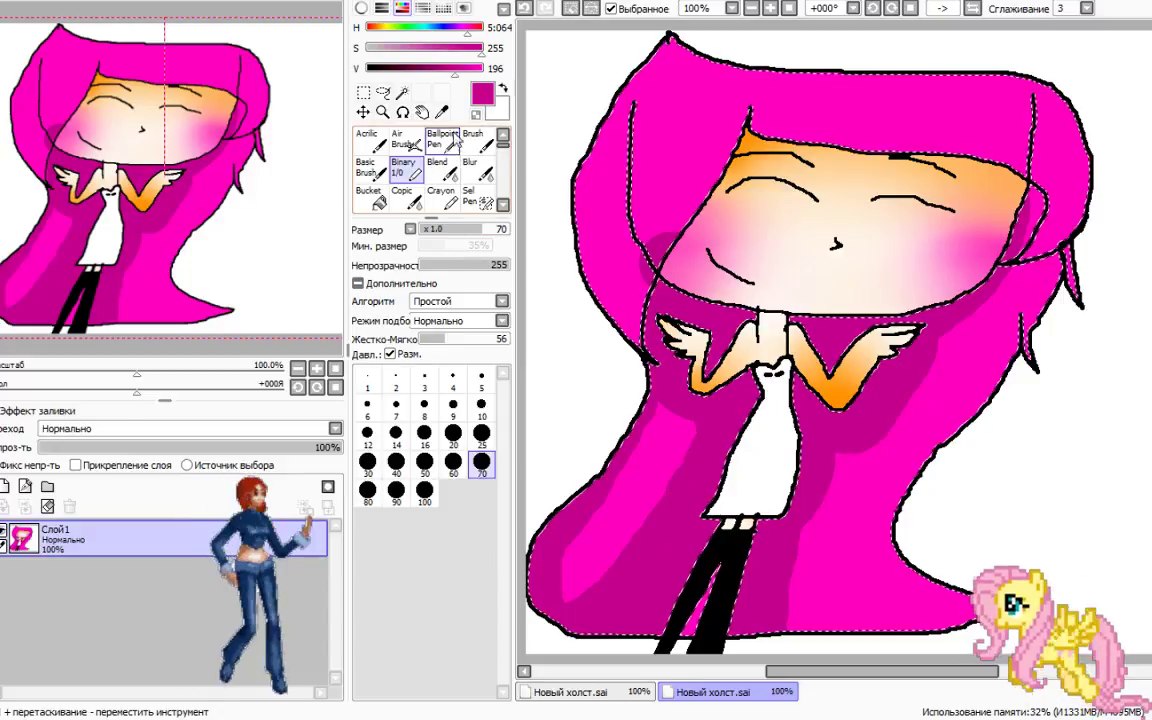
- Paint a dark magenta shadow along the top of the hair and white highlights across the hair and its ends with the size 70 Binary pen
{"action": "mouse_move", "coordinate": [655, 55]}
{"action": "left_mouse_down"}
{"action": "mouse_move", "coordinate": [1048, 100]}
{"action": "mouse_move", "coordinate": [1070, 125]}
{"action": "left_mouse_up"}
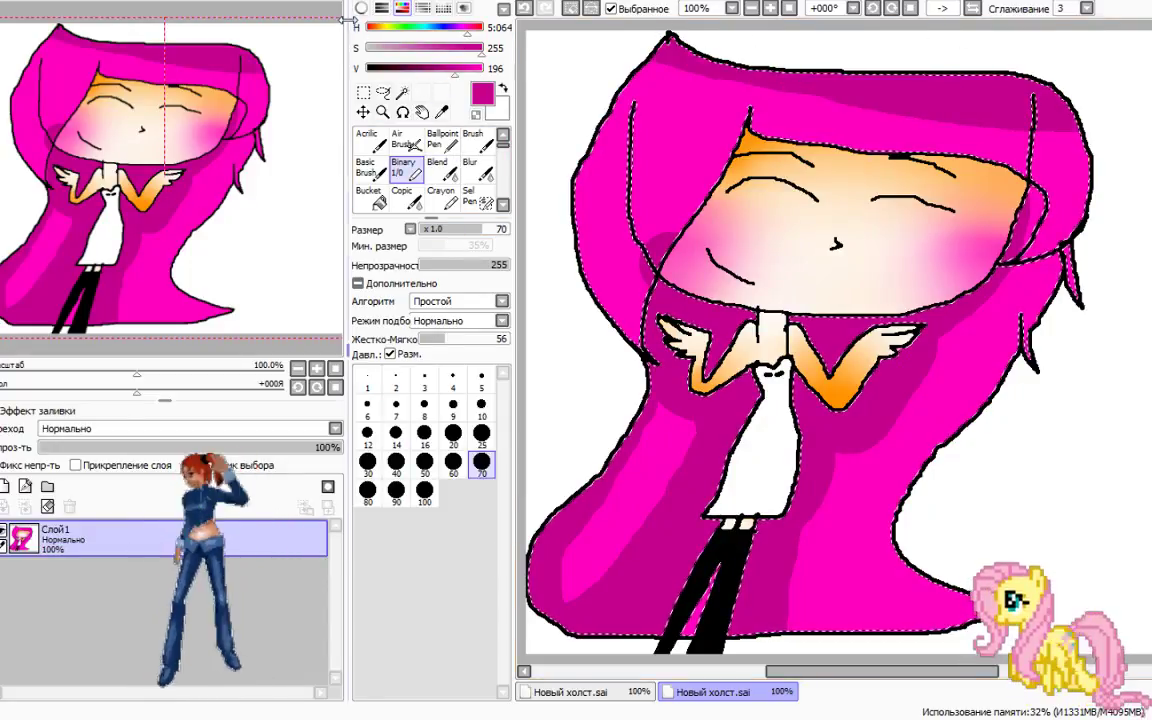
{"action": "left_click_drag", "start_coordinate": [456, 69], "coordinate": [617, 72]}
{"action": "left_click_drag", "start_coordinate": [437, 48], "coordinate": [362, 51]}
{"action": "mouse_move", "coordinate": [578, 195]}
{"action": "left_mouse_down"}
{"action": "mouse_move", "coordinate": [810, 140]}
{"action": "mouse_move", "coordinate": [1000, 215]}
{"action": "mouse_move", "coordinate": [935, 305]}
{"action": "mouse_move", "coordinate": [884, 598]}
{"action": "mouse_move", "coordinate": [962, 608]}
{"action": "left_mouse_up"}
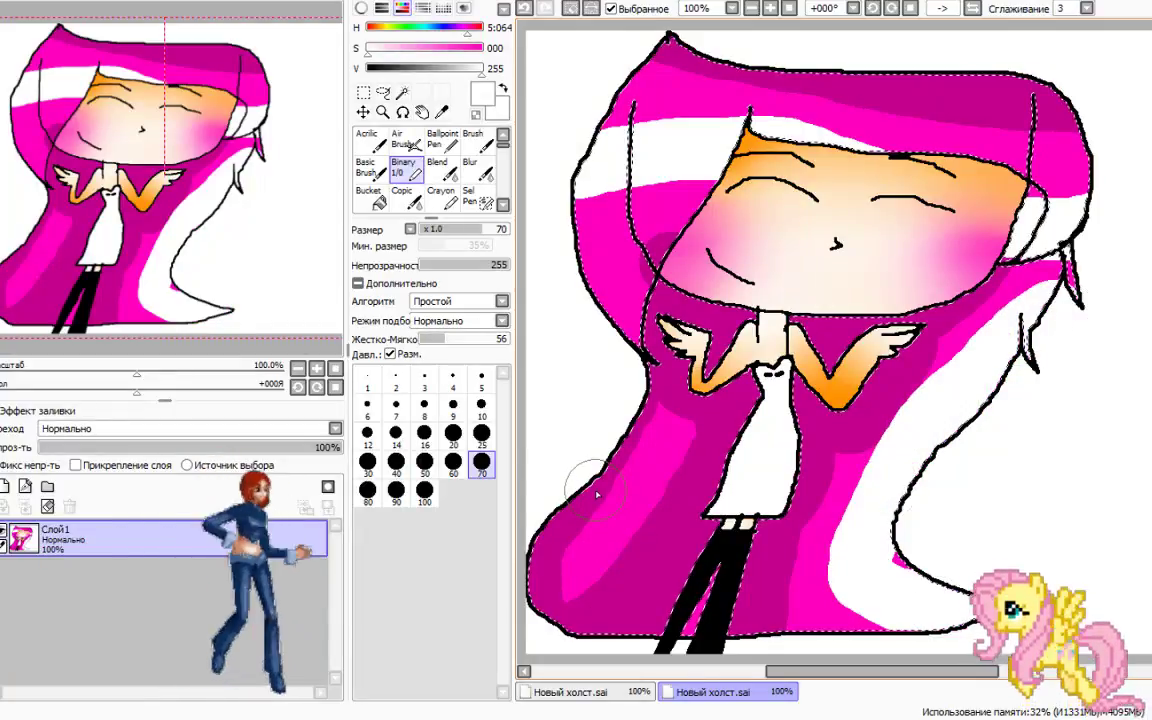
{"action": "left_click_drag", "start_coordinate": [599, 489], "coordinate": [577, 543]}
{"action": "left_click", "coordinate": [671, 637]}
- Blend the hair's magenta, dark shadows and white highlights into soft gradients with the Blur brush at size 50
{"action": "left_click", "coordinate": [478, 175]}
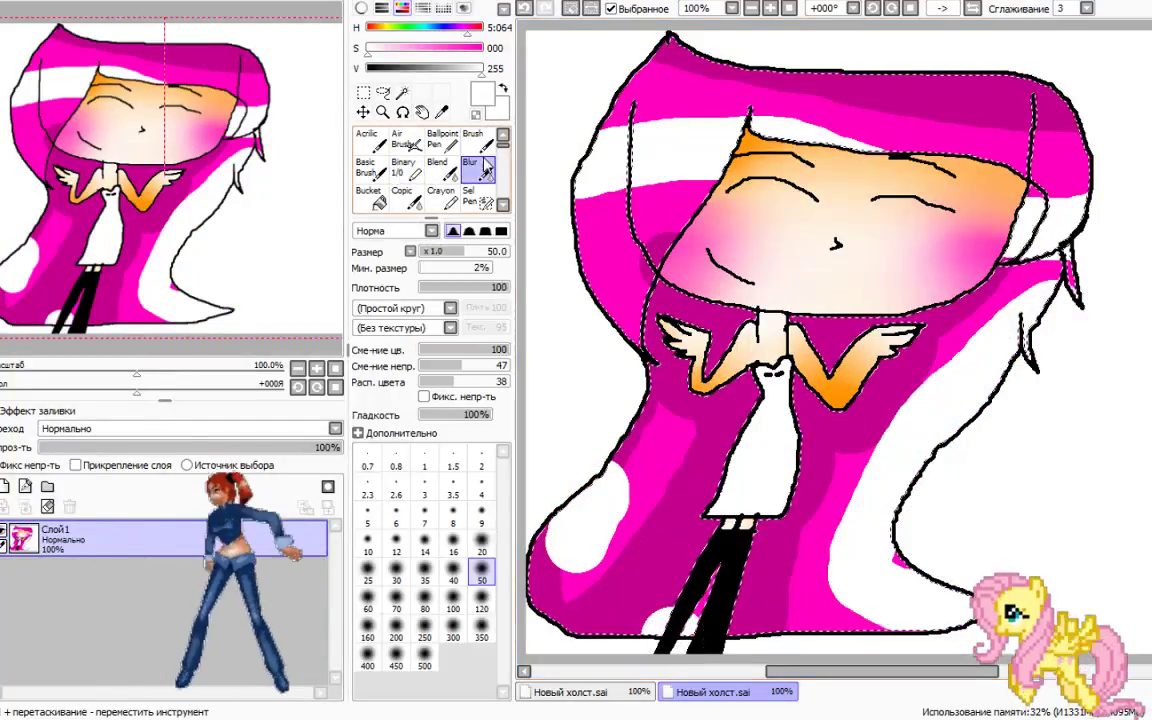
{"action": "left_click_drag", "start_coordinate": [650, 192], "coordinate": [575, 200]}
{"action": "mouse_move", "coordinate": [467, 217]}
{"action": "left_mouse_down"}
{"action": "mouse_move", "coordinate": [822, 124]}
{"action": "mouse_move", "coordinate": [1146, 136]}
{"action": "mouse_move", "coordinate": [619, 77]}
{"action": "mouse_move", "coordinate": [700, 160]}
{"action": "left_mouse_up"}
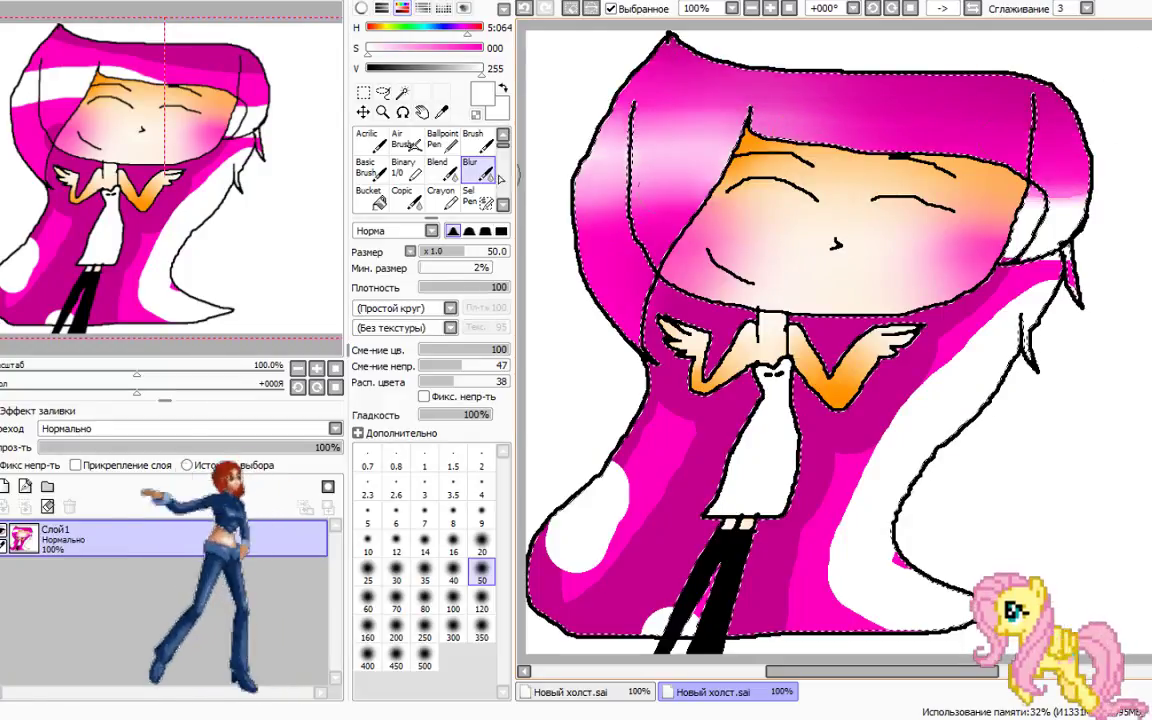
{"action": "mouse_move", "coordinate": [1064, 195]}
{"action": "left_mouse_down"}
{"action": "mouse_move", "coordinate": [910, 257]}
{"action": "mouse_move", "coordinate": [869, 231]}
{"action": "left_mouse_up"}
{"action": "mouse_move", "coordinate": [1048, 285]}
{"action": "left_mouse_down"}
{"action": "mouse_move", "coordinate": [845, 603]}
{"action": "mouse_move", "coordinate": [840, 500]}
{"action": "left_mouse_up"}
{"action": "mouse_move", "coordinate": [935, 325]}
{"action": "left_mouse_down"}
{"action": "mouse_move", "coordinate": [901, 463]}
{"action": "mouse_move", "coordinate": [937, 425]}
{"action": "left_mouse_up"}
{"action": "mouse_move", "coordinate": [1040, 265]}
{"action": "left_mouse_down"}
{"action": "mouse_move", "coordinate": [990, 345]}
{"action": "mouse_move", "coordinate": [815, 530]}
{"action": "left_mouse_up"}
{"action": "left_click_drag", "start_coordinate": [1000, 270], "coordinate": [838, 664]}
{"action": "mouse_move", "coordinate": [1020, 280]}
{"action": "left_mouse_down"}
{"action": "mouse_move", "coordinate": [815, 530]}
{"action": "mouse_move", "coordinate": [945, 340]}
{"action": "mouse_move", "coordinate": [938, 397]}
{"action": "left_mouse_up"}
{"action": "mouse_move", "coordinate": [680, 610]}
{"action": "left_mouse_down"}
{"action": "mouse_move", "coordinate": [624, 558]}
{"action": "mouse_move", "coordinate": [485, 577]}
{"action": "mouse_move", "coordinate": [684, 464]}
{"action": "mouse_move", "coordinate": [774, 455]}
{"action": "mouse_move", "coordinate": [493, 575]}
{"action": "mouse_move", "coordinate": [617, 597]}
{"action": "mouse_move", "coordinate": [645, 455]}
{"action": "left_mouse_up"}
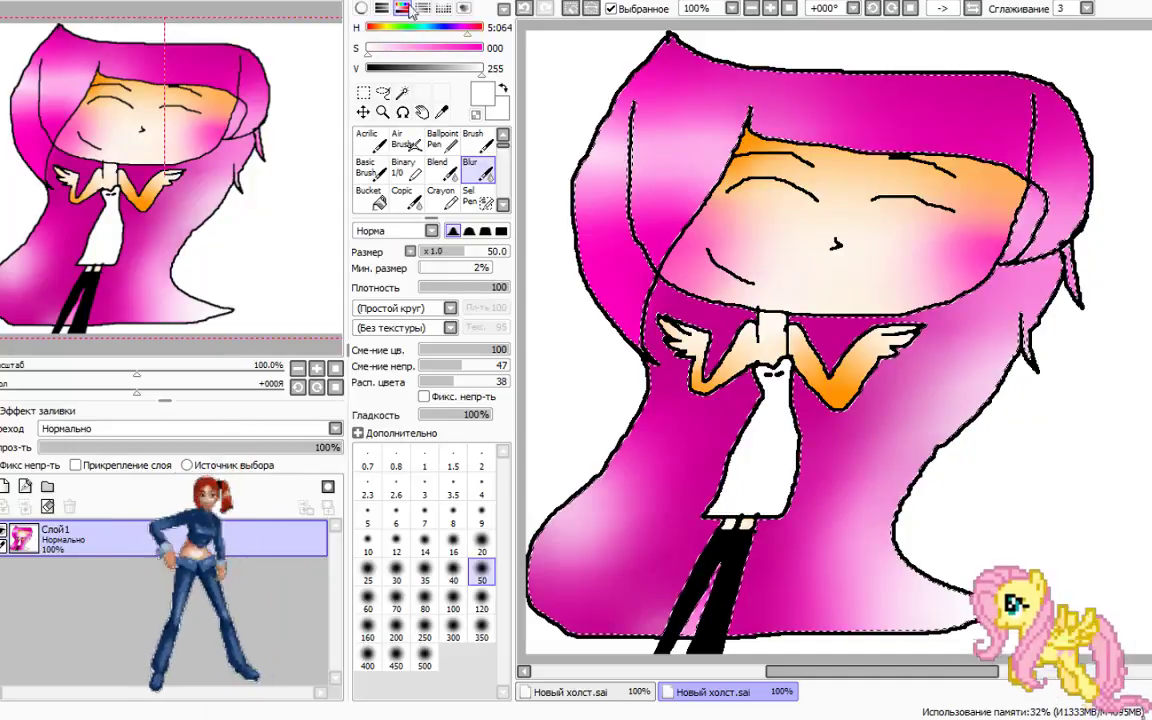
- Clear the hair selection and select the white dress with the magic wand
{"action": "left_click", "coordinate": [574, 9]}
{"action": "left_click", "coordinate": [402, 92]}
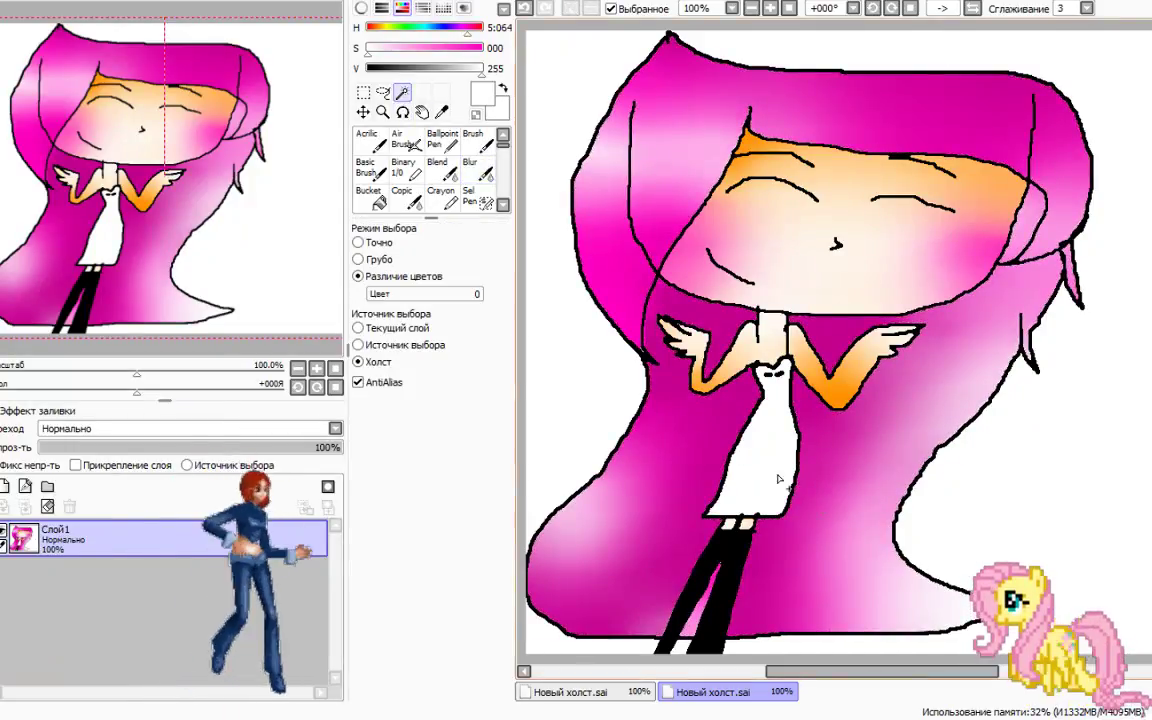
{"action": "left_click", "coordinate": [755, 468]}
- Paint the dress orange with the Binary pen at size 70 and shade its right side brown with value 150
{"action": "left_click", "coordinate": [404, 166]}
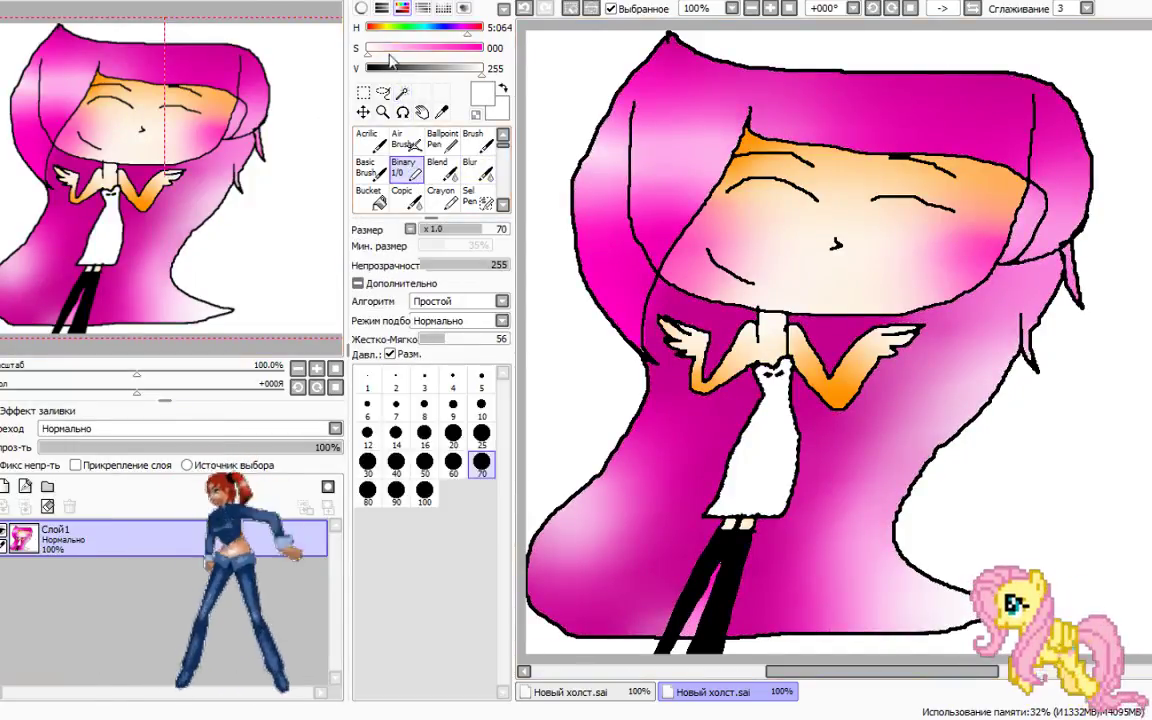
{"action": "left_click", "coordinate": [485, 50]}
{"action": "mouse_move", "coordinate": [774, 374]}
{"action": "left_mouse_down"}
{"action": "mouse_move", "coordinate": [760, 480]}
{"action": "mouse_move", "coordinate": [625, 560]}
{"action": "mouse_move", "coordinate": [763, 428]}
{"action": "left_mouse_up"}
{"action": "left_click", "coordinate": [434, 69]}
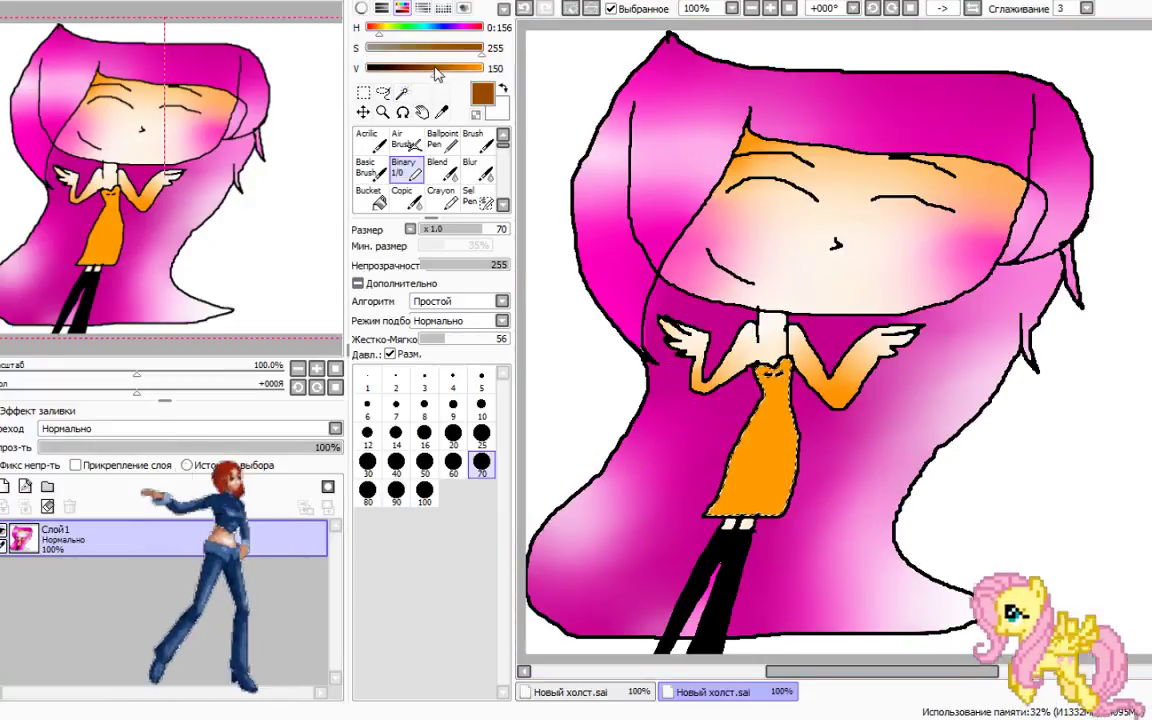
{"action": "mouse_move", "coordinate": [825, 424]}
{"action": "left_mouse_down"}
{"action": "mouse_move", "coordinate": [800, 519]}
{"action": "mouse_move", "coordinate": [811, 491]}
{"action": "left_mouse_up"}
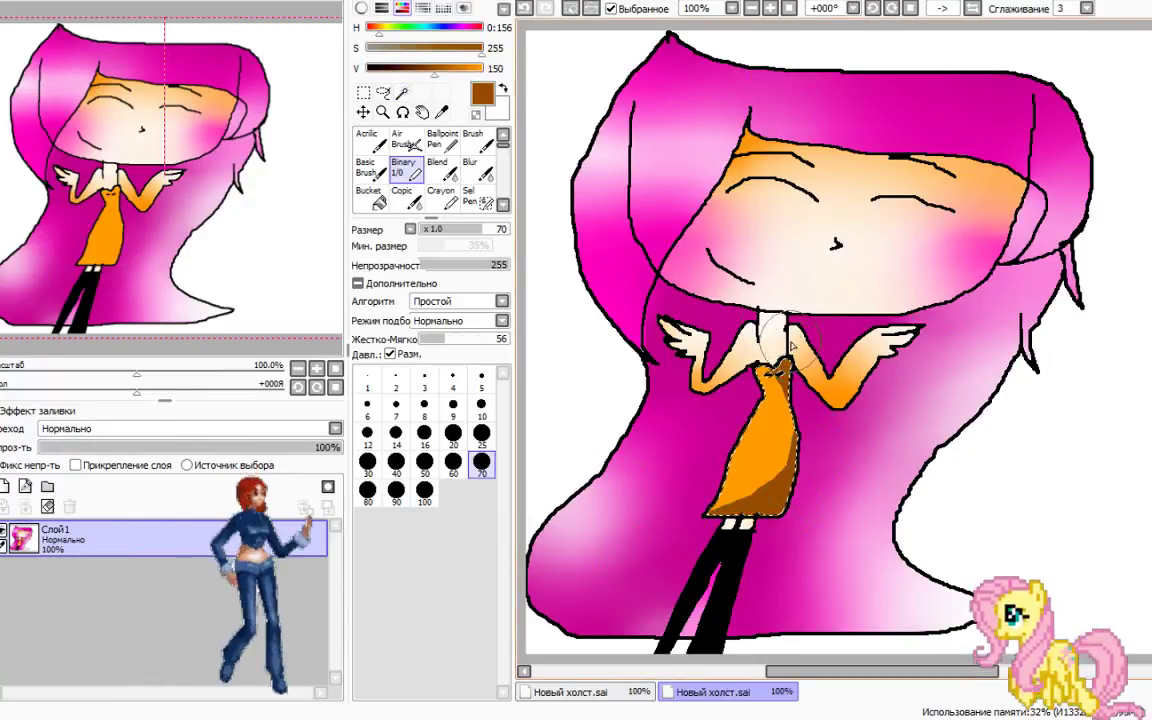
- Add a white highlight along the dress's left edge and blend the dress colours with the Blur brush at size 50
{"action": "left_click", "coordinate": [368, 47]}
{"action": "left_click", "coordinate": [483, 68]}
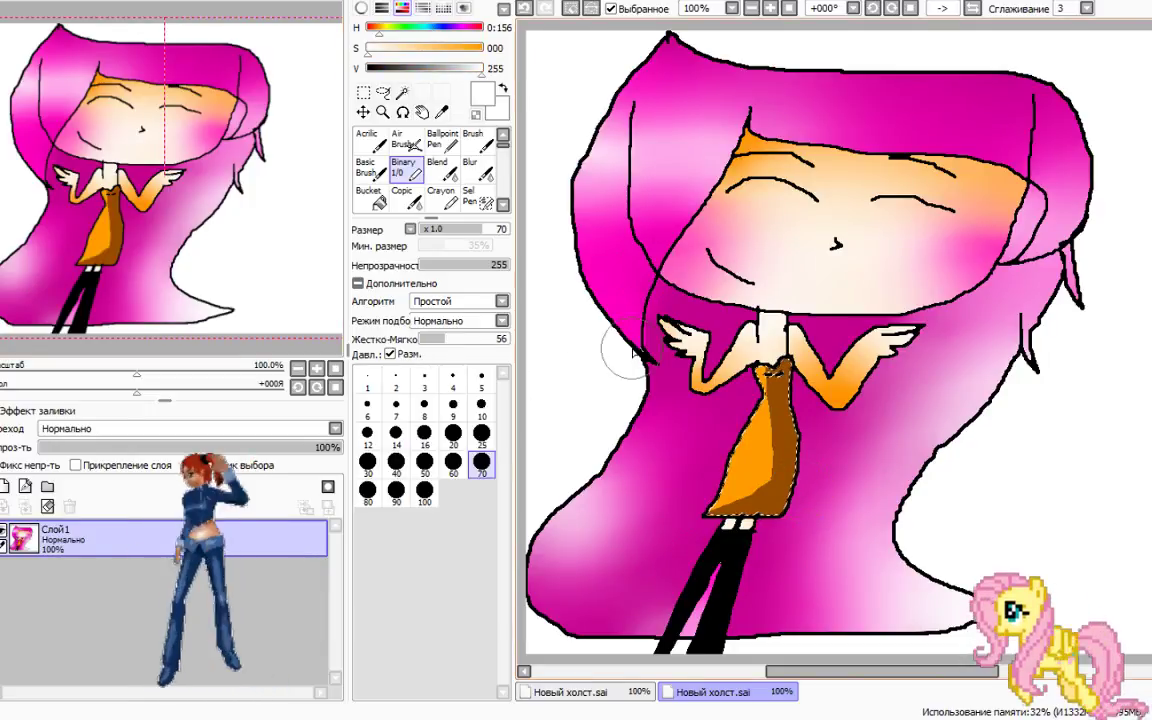
{"action": "left_click_drag", "start_coordinate": [740, 404], "coordinate": [696, 457]}
{"action": "left_click", "coordinate": [476, 169]}
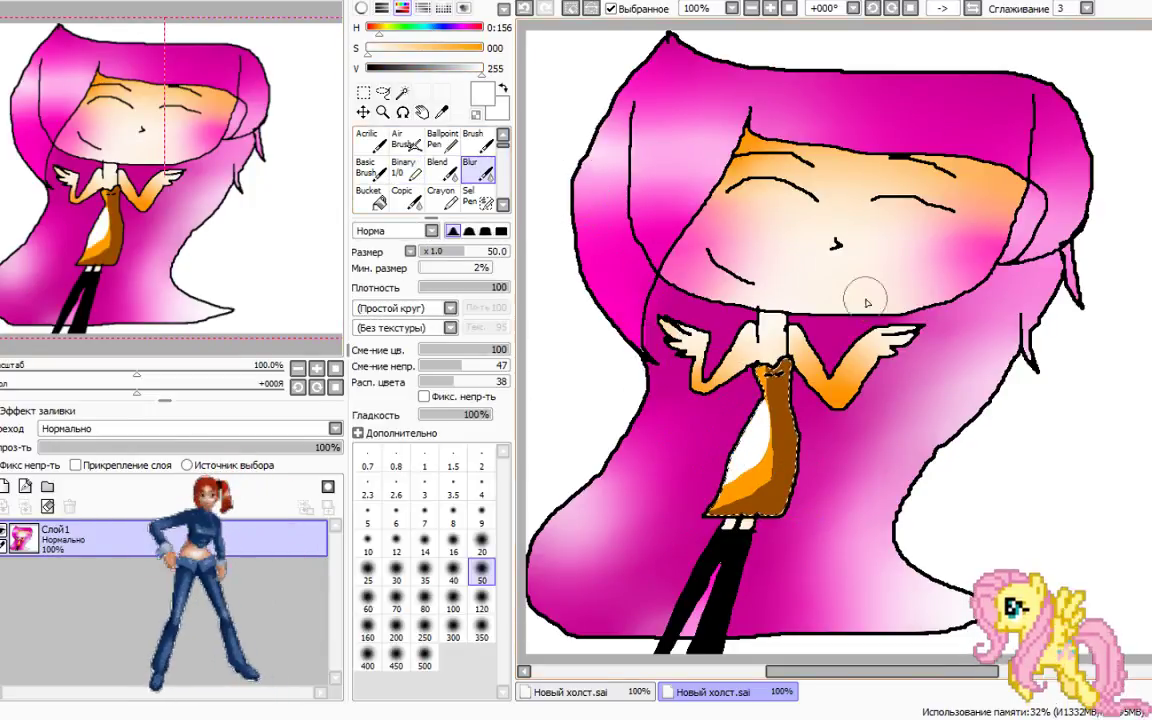
{"action": "mouse_move", "coordinate": [700, 350]}
{"action": "left_mouse_down"}
{"action": "mouse_move", "coordinate": [680, 440]}
{"action": "mouse_move", "coordinate": [690, 385]}
{"action": "mouse_move", "coordinate": [779, 440]}
{"action": "left_mouse_up"}
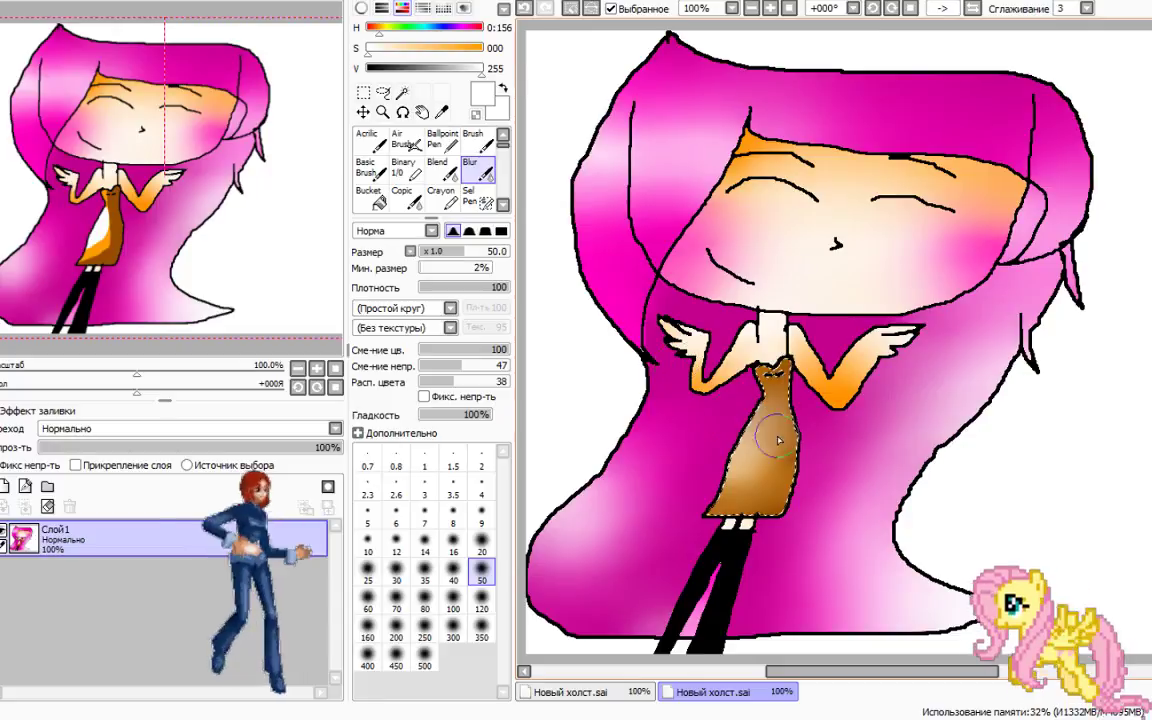
- Repaint the whole dress bright violet at full saturation with the size 70 Binary pen
{"action": "left_click", "coordinate": [404, 168]}
{"action": "left_click", "coordinate": [453, 30]}
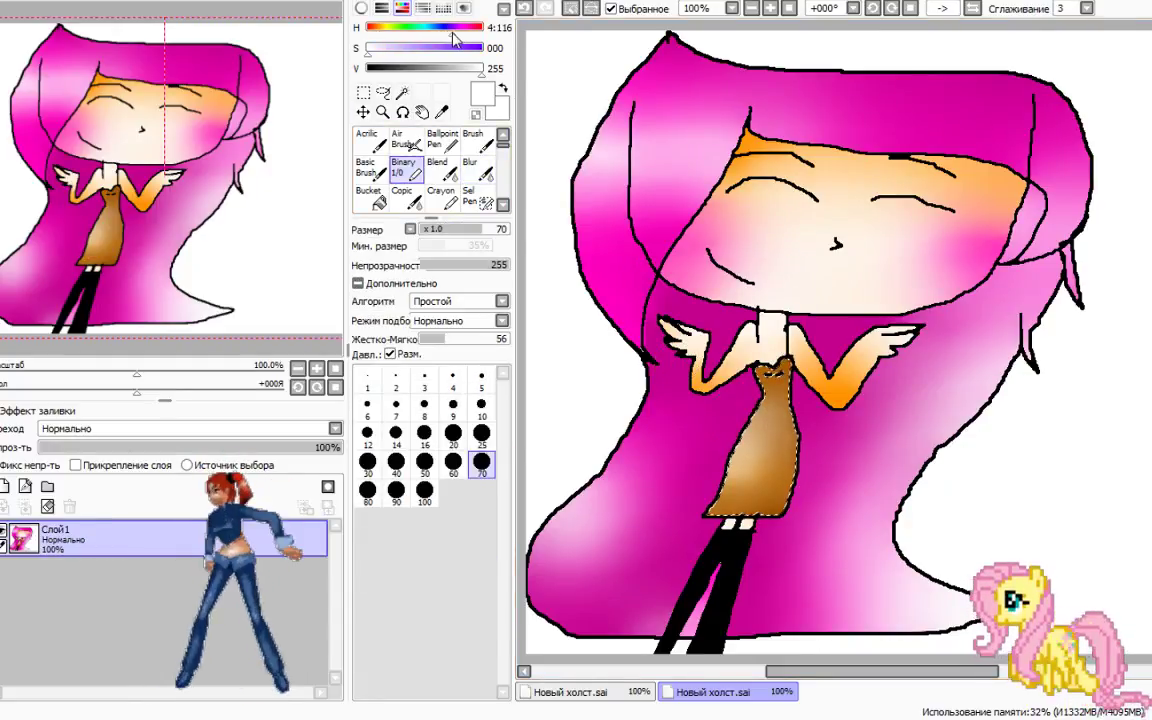
{"action": "left_click", "coordinate": [481, 48]}
{"action": "left_click_drag", "start_coordinate": [772, 385], "coordinate": [680, 535]}
- Paint the upper part of the dress dark violet with value 118 and the lower part of the skirt white
{"action": "left_click", "coordinate": [420, 69]}
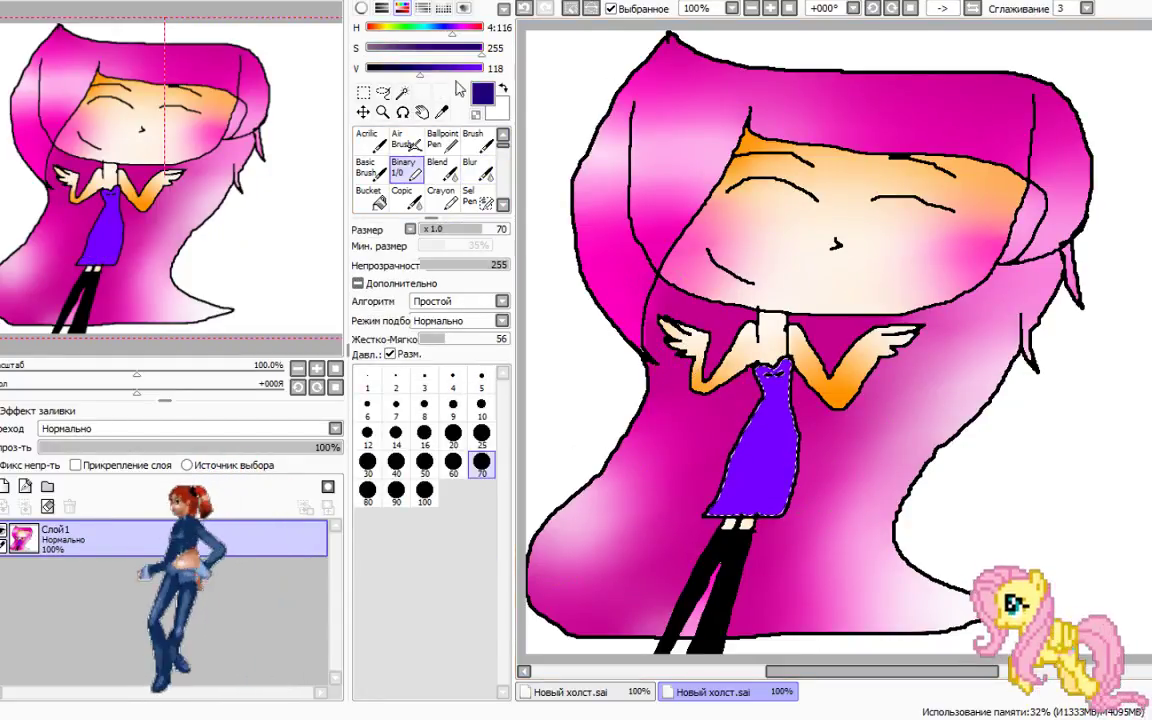
{"action": "mouse_move", "coordinate": [690, 345]}
{"action": "left_mouse_down"}
{"action": "mouse_move", "coordinate": [700, 390]}
{"action": "mouse_move", "coordinate": [730, 340]}
{"action": "left_mouse_up"}
{"action": "left_click", "coordinate": [366, 47]}
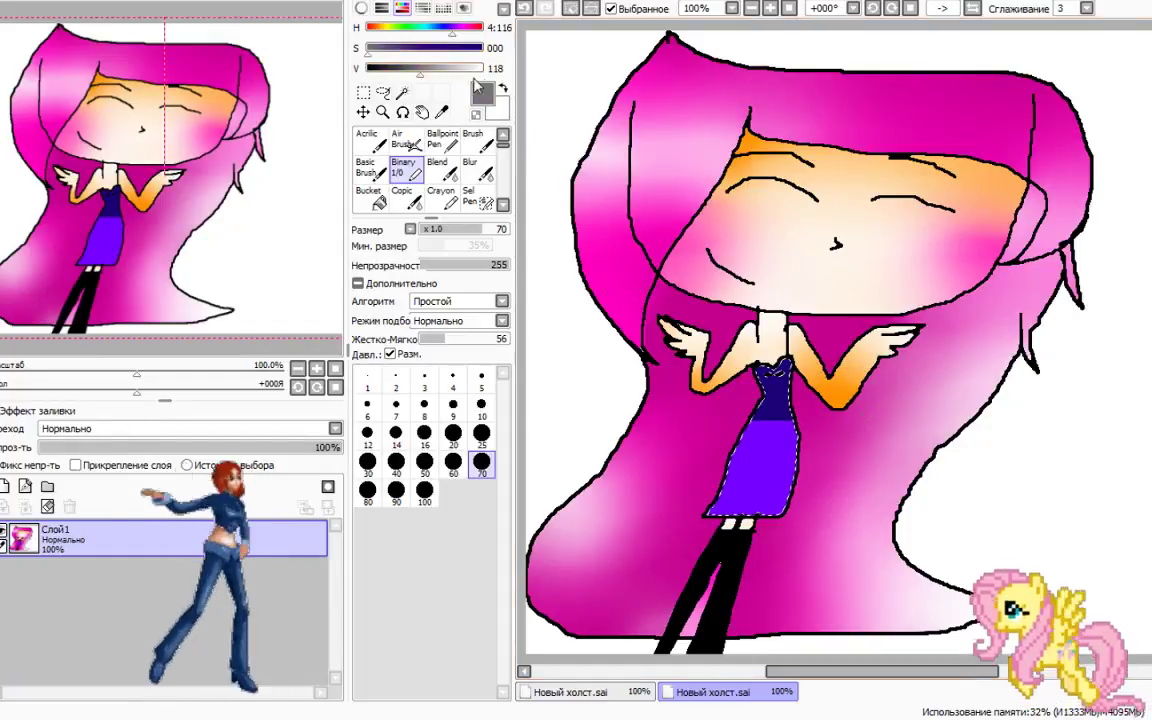
{"action": "left_click", "coordinate": [482, 67]}
{"action": "left_click_drag", "start_coordinate": [690, 450], "coordinate": [770, 475]}
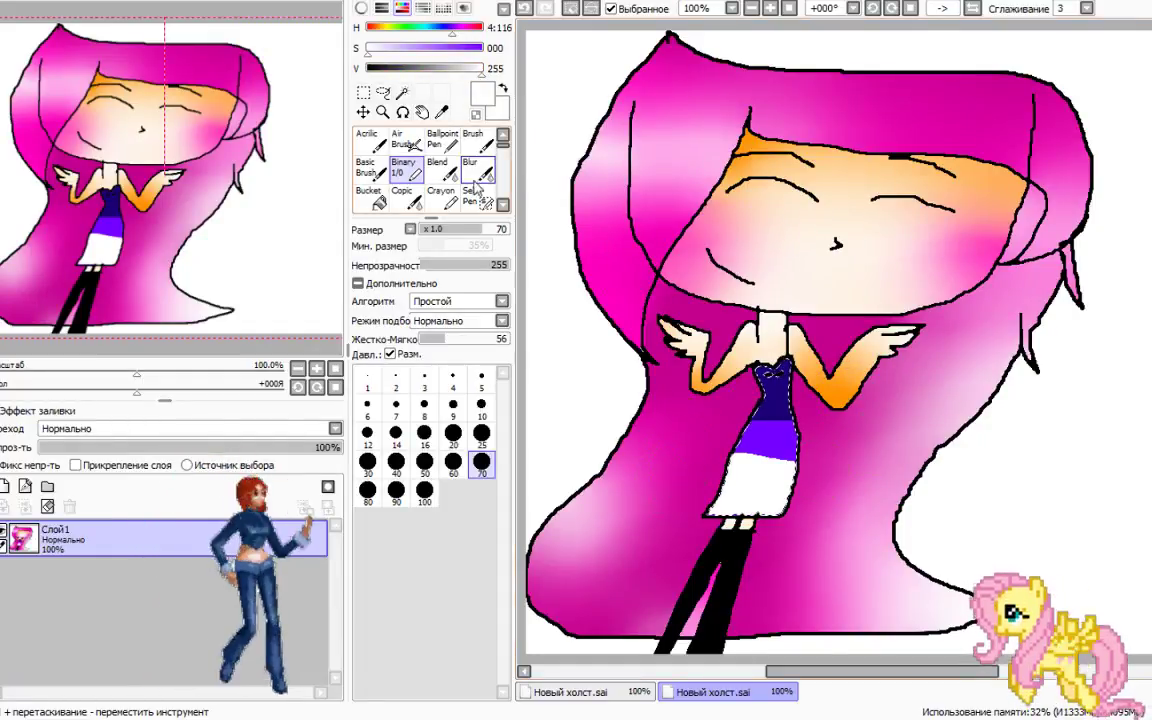
- Blend the dress's violet and white bands into a smooth gradient with the Blur brush at size 50 and clear the selection
{"action": "left_click", "coordinate": [477, 178]}
{"action": "mouse_move", "coordinate": [592, 442]}
{"action": "left_mouse_down"}
{"action": "mouse_move", "coordinate": [699, 455]}
{"action": "mouse_move", "coordinate": [950, 442]}
{"action": "mouse_move", "coordinate": [880, 414]}
{"action": "mouse_move", "coordinate": [601, 384]}
{"action": "mouse_move", "coordinate": [894, 440]}
{"action": "mouse_move", "coordinate": [797, 436]}
{"action": "mouse_move", "coordinate": [538, 510]}
{"action": "mouse_move", "coordinate": [880, 414]}
{"action": "mouse_move", "coordinate": [965, 435]}
{"action": "mouse_move", "coordinate": [709, 496]}
{"action": "mouse_move", "coordinate": [666, 481]}
{"action": "mouse_move", "coordinate": [903, 422]}
{"action": "mouse_move", "coordinate": [842, 406]}
{"action": "mouse_move", "coordinate": [611, 398]}
{"action": "mouse_move", "coordinate": [698, 496]}
{"action": "mouse_move", "coordinate": [871, 571]}
{"action": "left_mouse_up"}
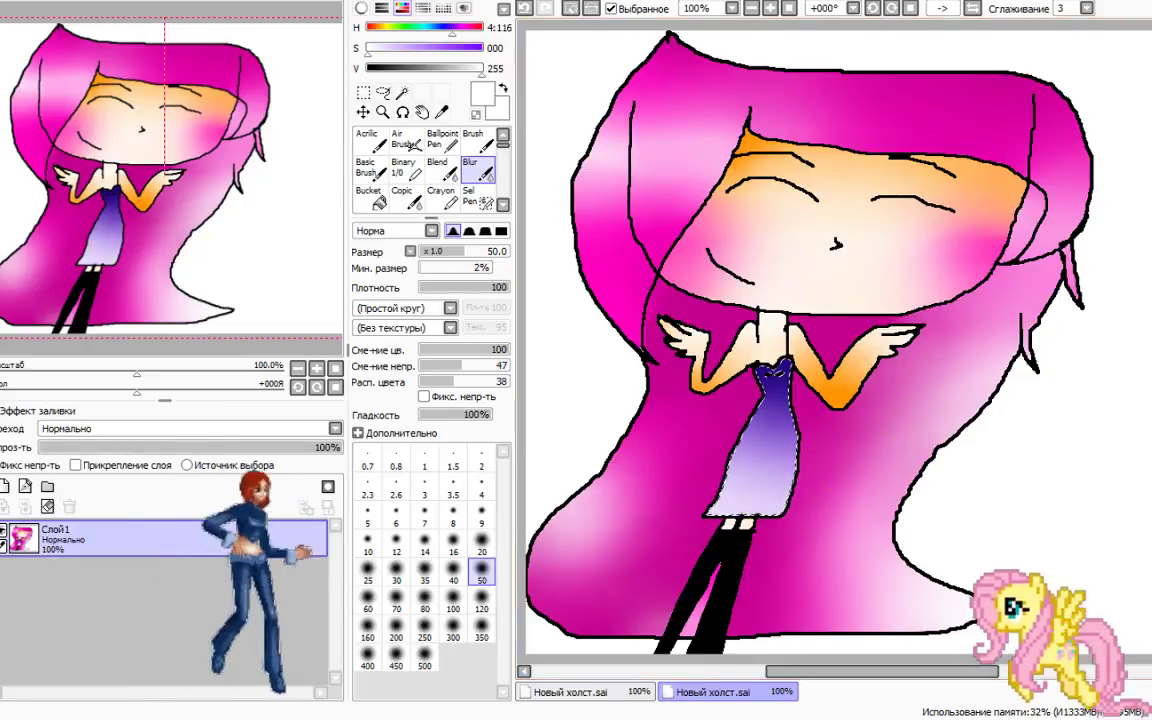
{"action": "left_click", "coordinate": [572, 10]}
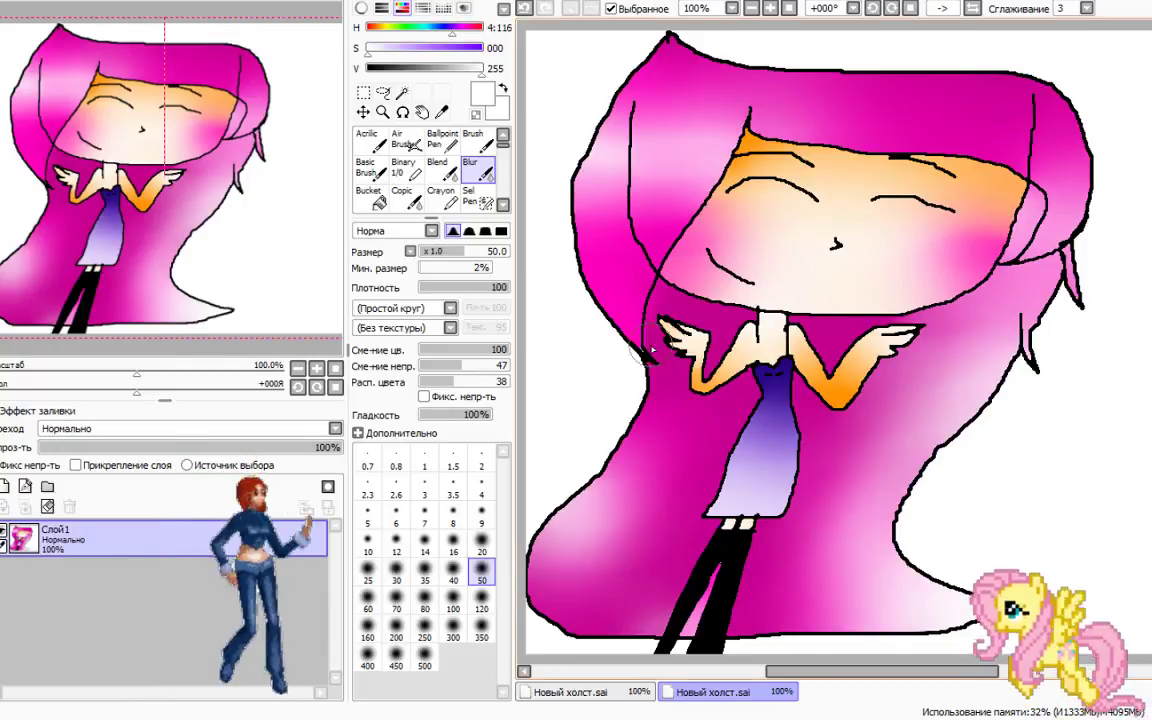
- Try blurring the pointed hair tip beside the left raised hand, undo the stroke, and set the Blur brush size to 9
{"action": "left_click_drag", "start_coordinate": [630, 355], "coordinate": [645, 315]}
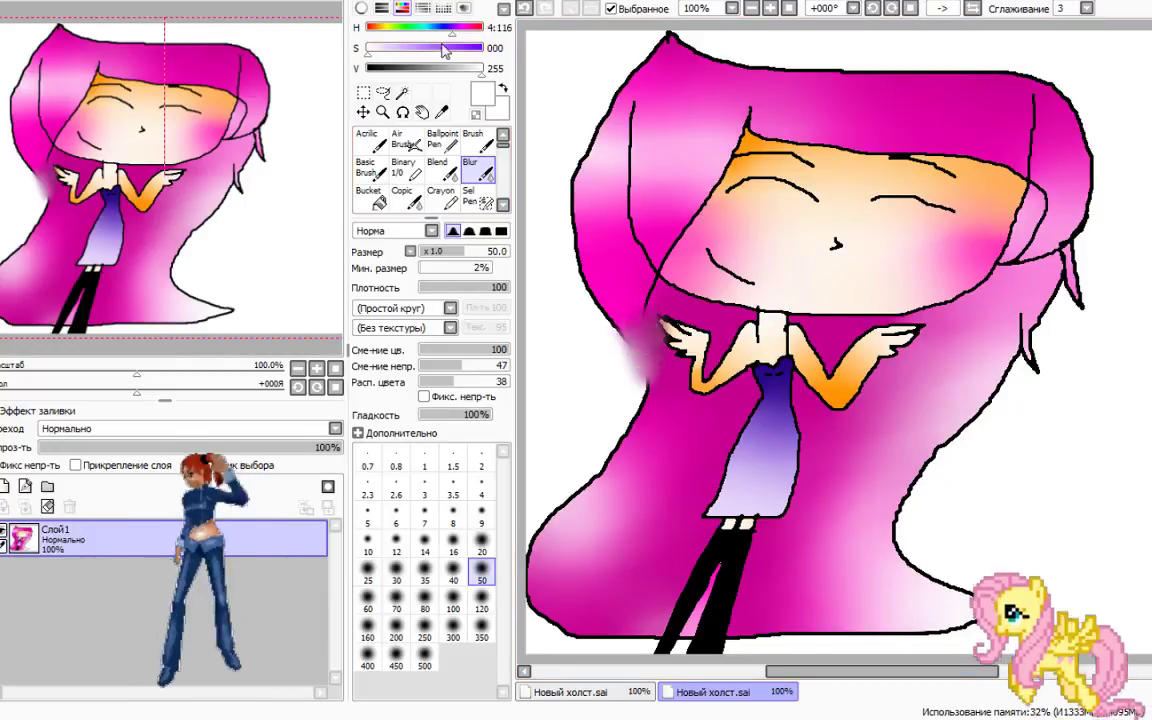
{"action": "left_click", "coordinate": [524, 8]}
{"action": "left_click", "coordinate": [481, 514]}
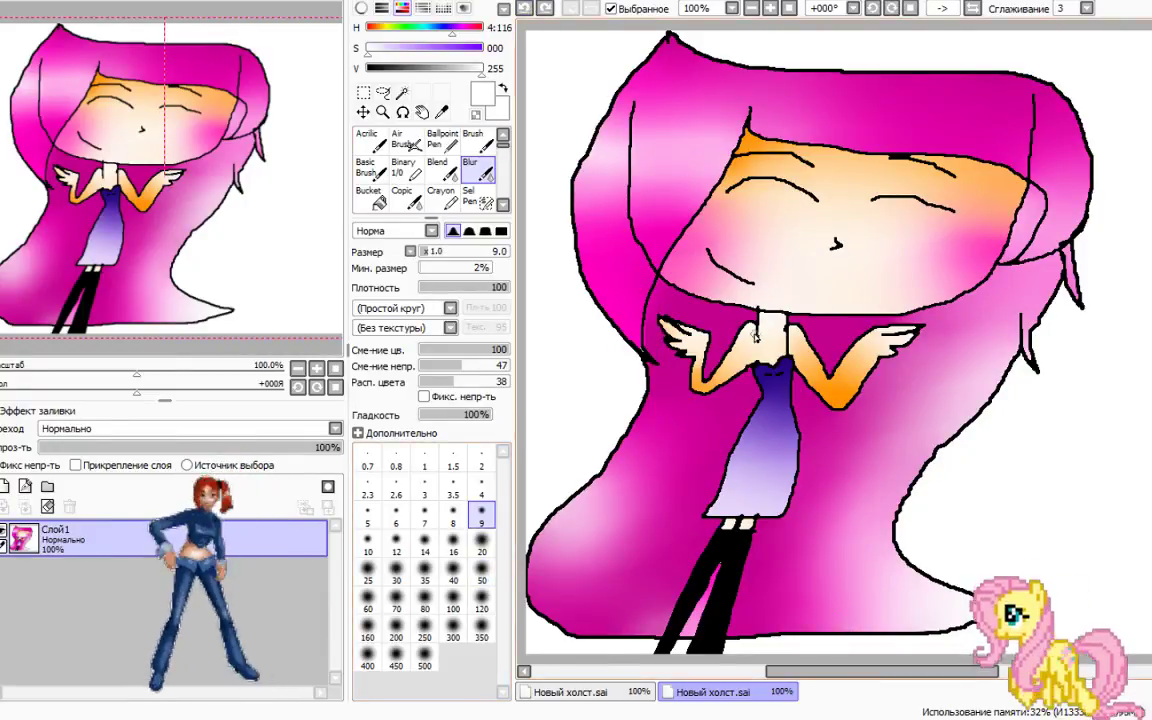